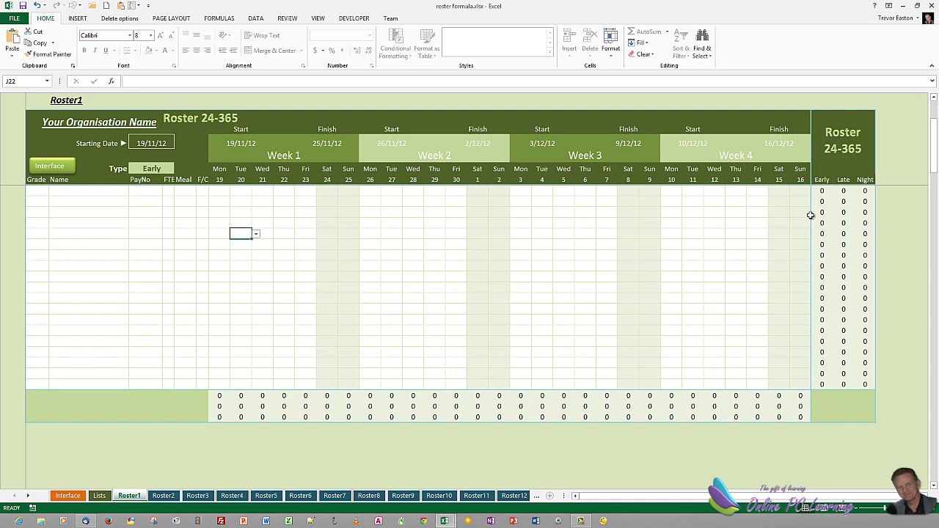
Enter the shift code EK for Tuesday 20 in cell J20 of the Roster1 sheet.
key("Up")
key("Up")
key("alt+Down")
key("Down")
key("Down")
key("Escape")
type("EK")
key("Return")
key("Right")
Set the roster's shift type to Late and choose code LK for Wednesday 21 in cell K20.
left_click(812, 220)
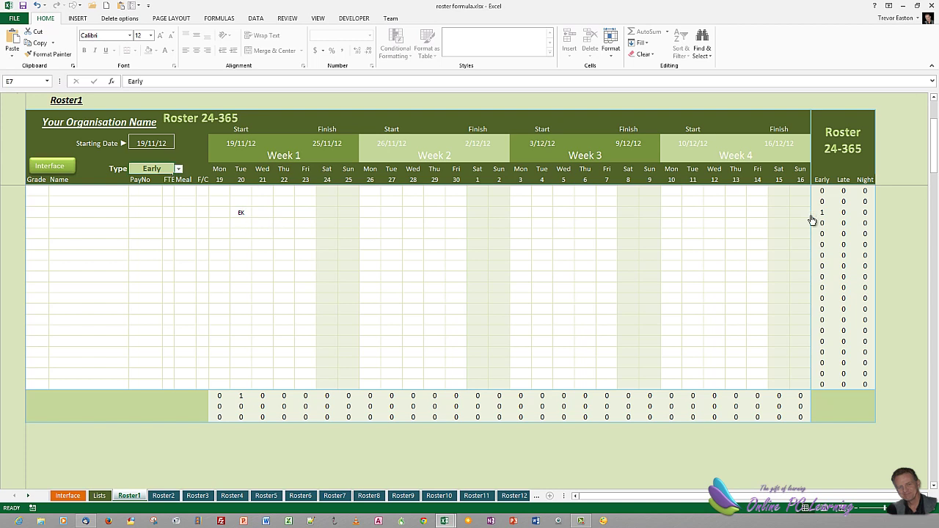
key("alt+Down")
key("Down")
key("Return")
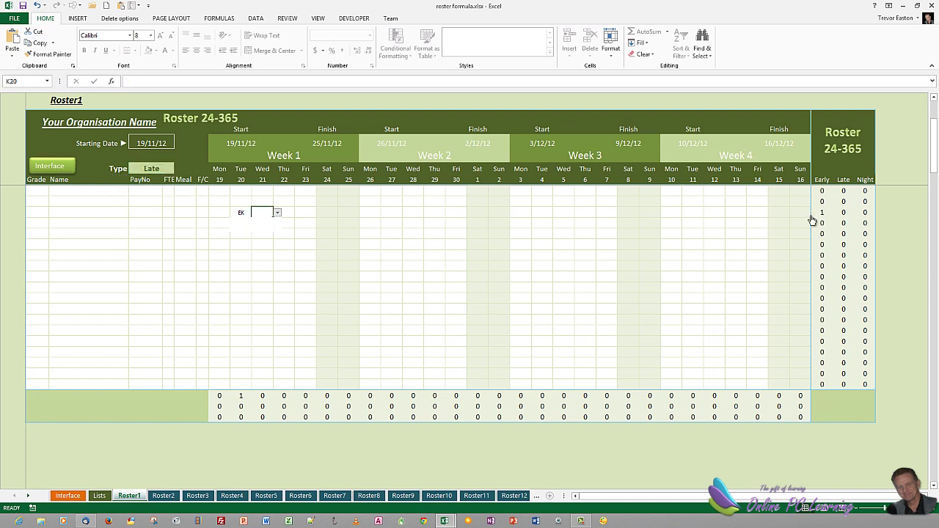
key("alt+Down")
key("Down")
key("Return")
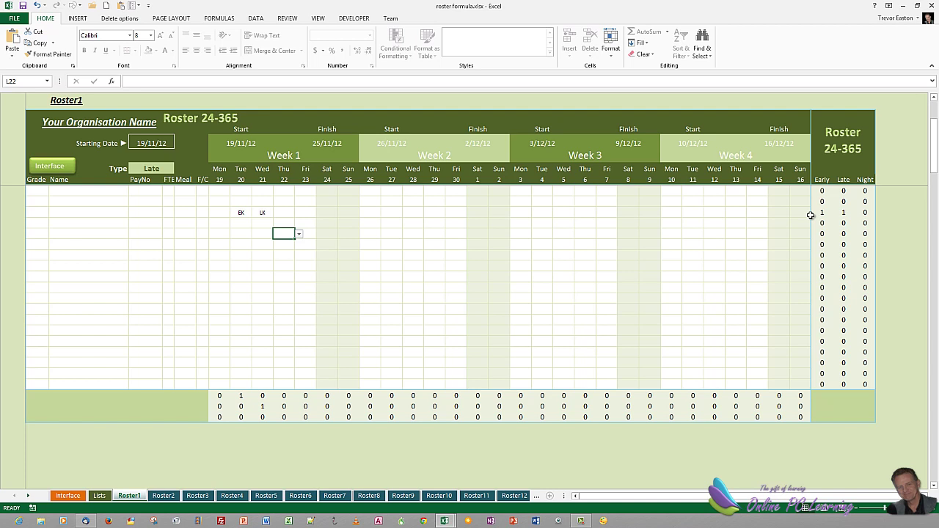
Switch to the Conditional formatting workbook and choose code EK in cell D7 of the Vlookup grid.
key("ctrl+Tab")
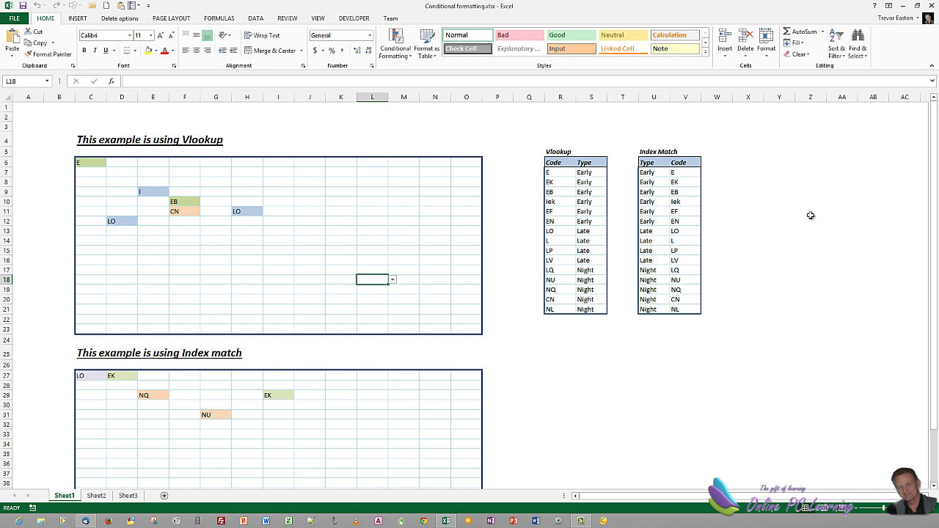
left_click(122, 172)
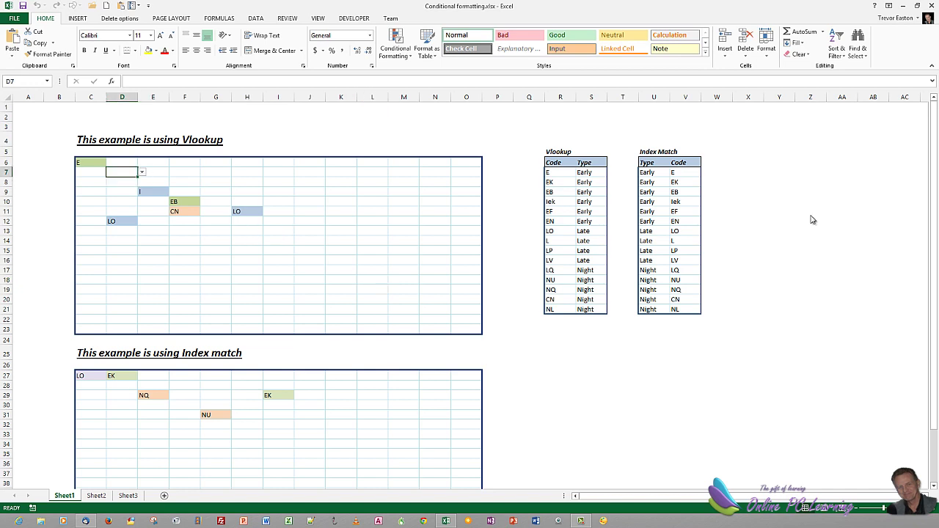
left_click(141, 172)
key("Down")
key("Down")
key("Return")
Choose the code L in cell G7 of the Vlookup grid.
key("Right")
key("Right")
key("Right")
key("alt+Down")
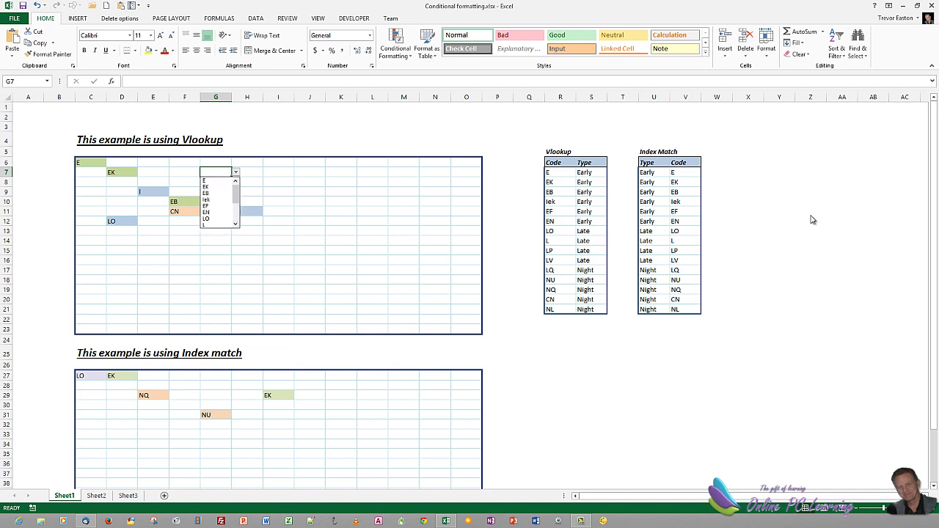
key("Down")
key("Down")
key("Down")
key("Down")
key("Down")
key("Down")
key("Up")
key("Down")
key("Down")
key("Down")
key("Return")
Choose the code CN in cell I7 of the Vlookup grid.
key("Right")
key("Right")
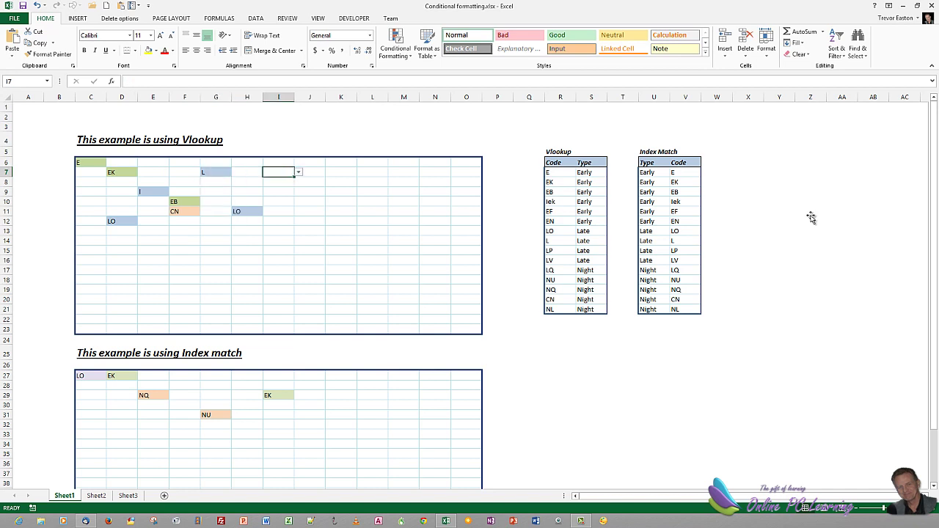
key("alt+Down")
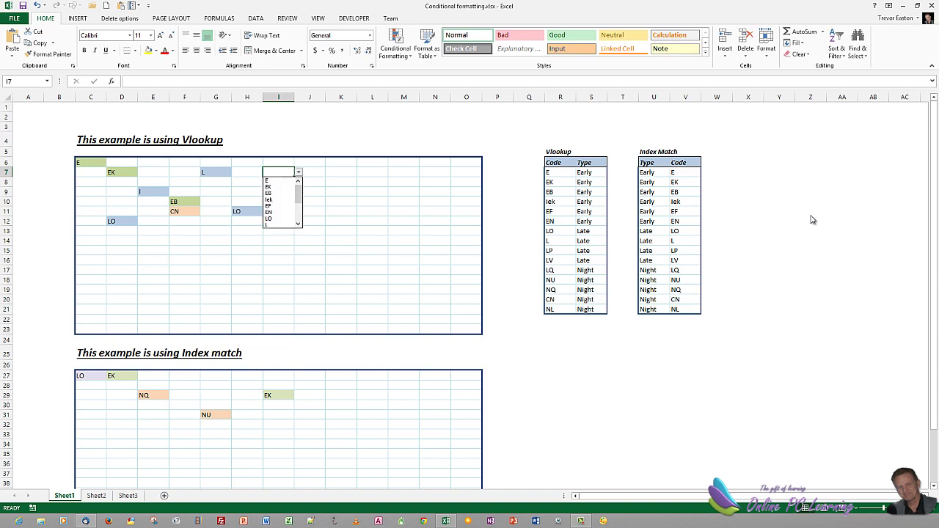
key("Down")
key("Down")
key("Down")
key("Down")
key("Down")
key("Down")
key("Down")
key("Down")
key("Down")
key("Down")
key("Down")
key("Down")
key("Down")
key("Down")
key("Return")
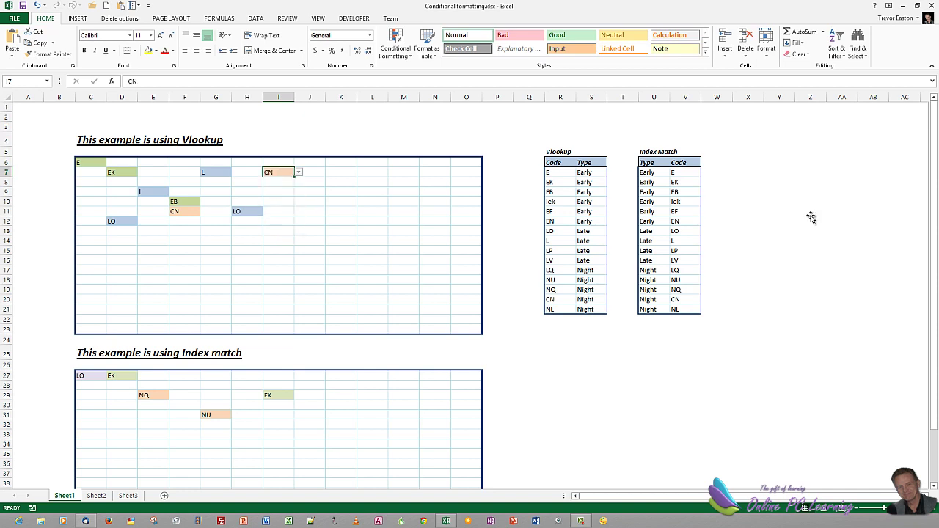
Look over the Index match example grid below the Vlookup grid.
key("Down")
key("Down")
key("Down")
key("Down")
key("Right")
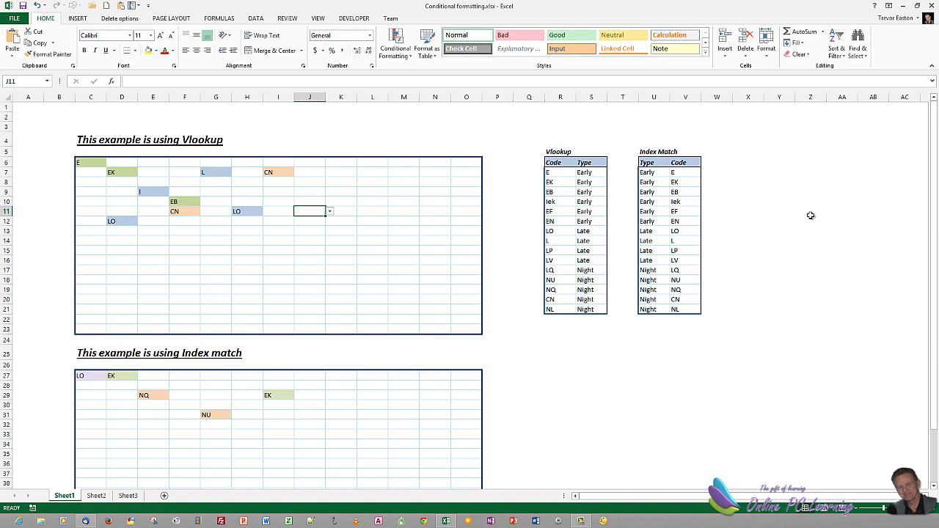
scroll(811, 214, "down", 3)
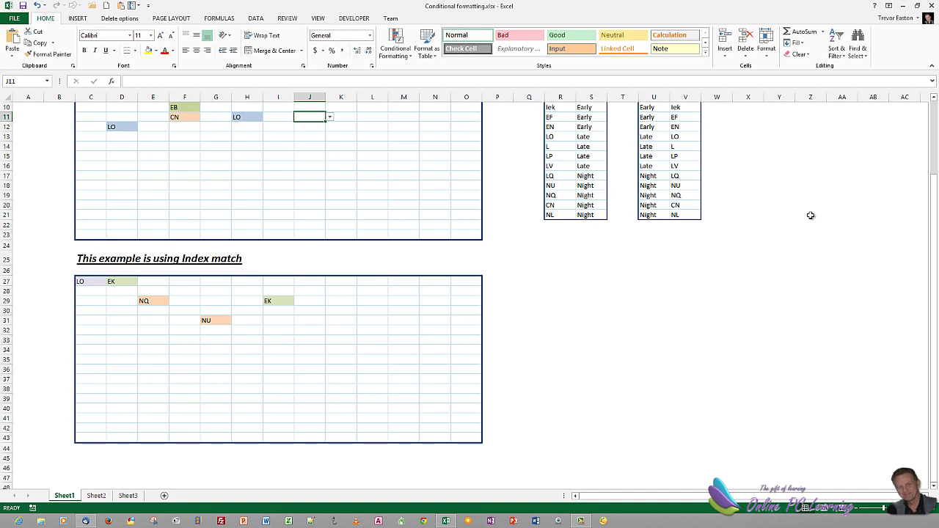
scroll(811, 215, "up", 3)
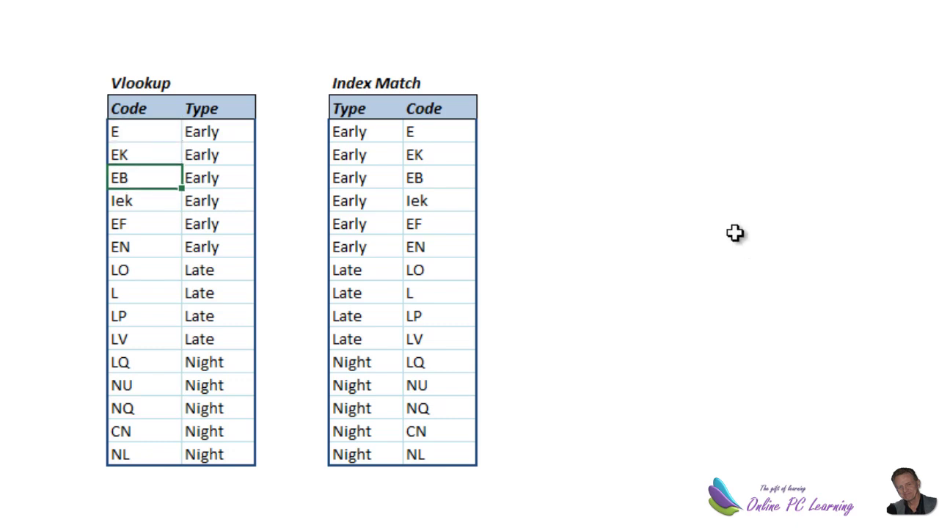
Replace the first code in the Vlookup table with 12:00-15:00.
key("Up")
key("Up")
key("BackSpace")
type("12:00")
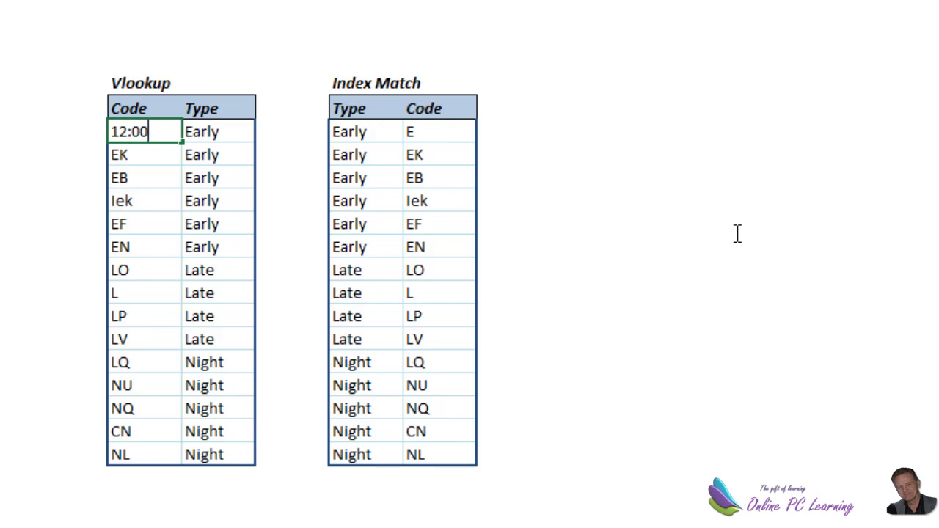
type("-15:00")
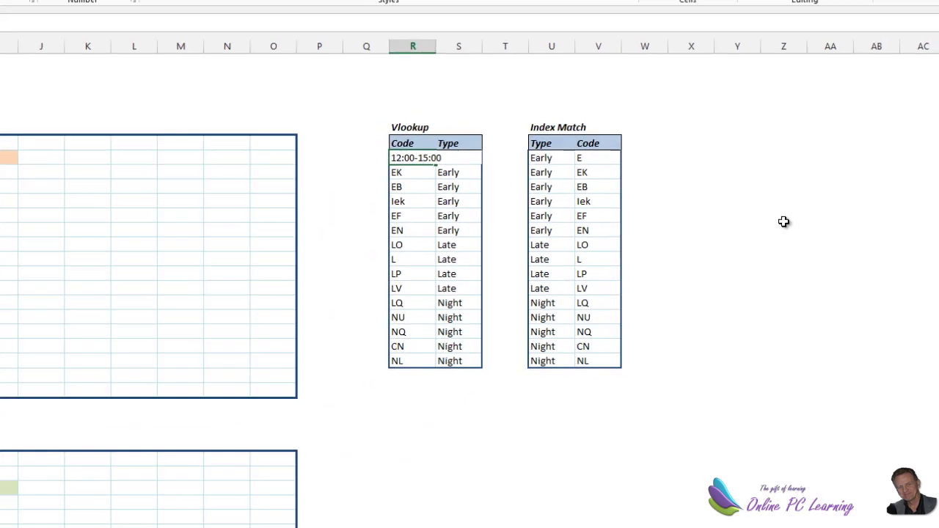
key("Right")
key("Up")
key("Up")
key("Up")
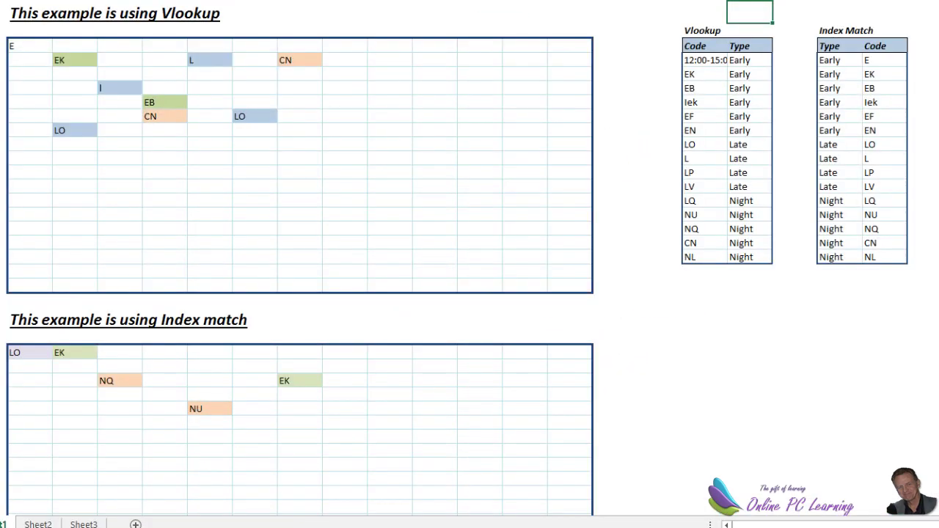
Choose the code 12:00-15:00 in the first cell of the Vlookup grid.
left_click(29, 45)
left_click(59, 45)
left_click(29, 59)
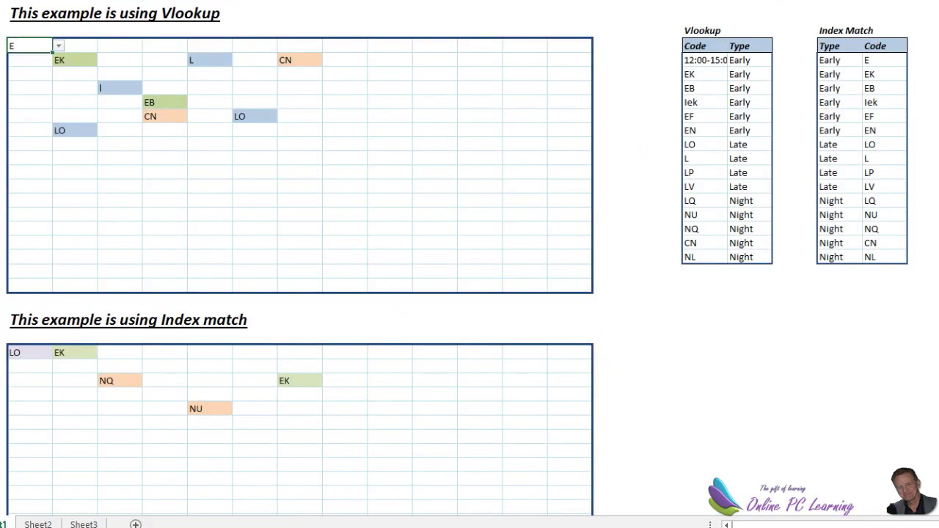
left_click(165, 214)
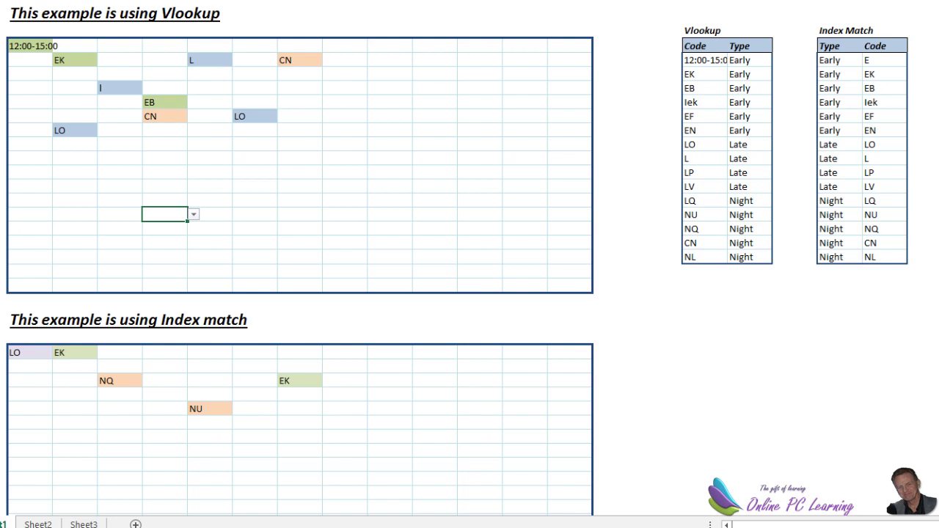
Compare the order of the Code and Type columns in the Vlookup and Index Match tables.
left_click(749, 60)
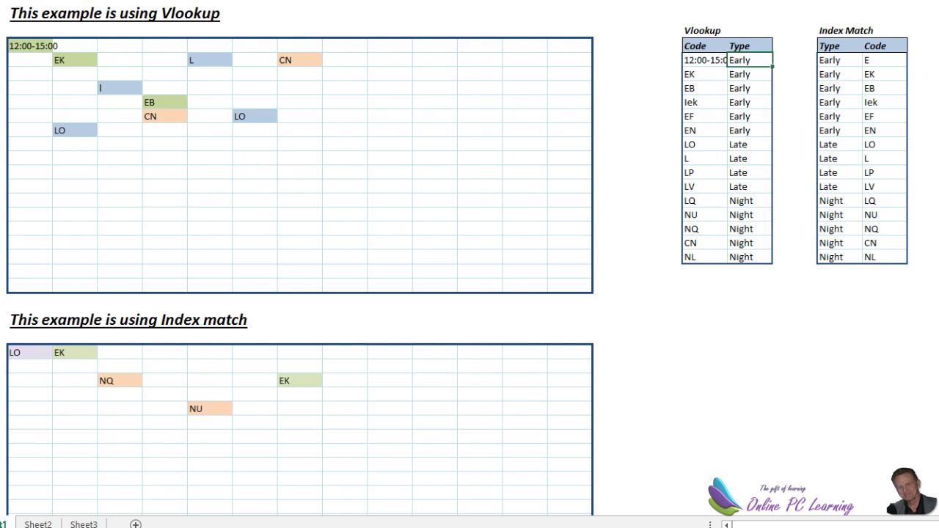
left_click(704, 130)
left_click(749, 130)
left_click(840, 59)
key("Up")
key("Up")
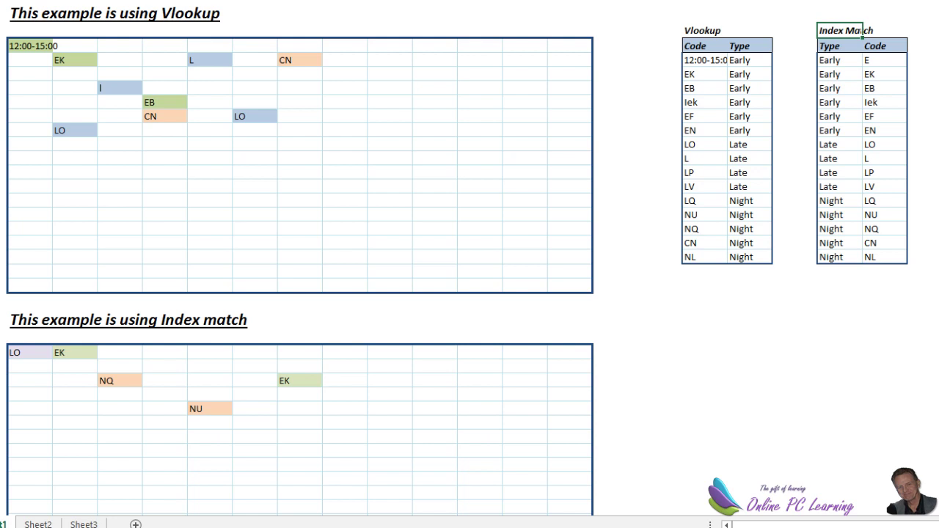
left_click(840, 60)
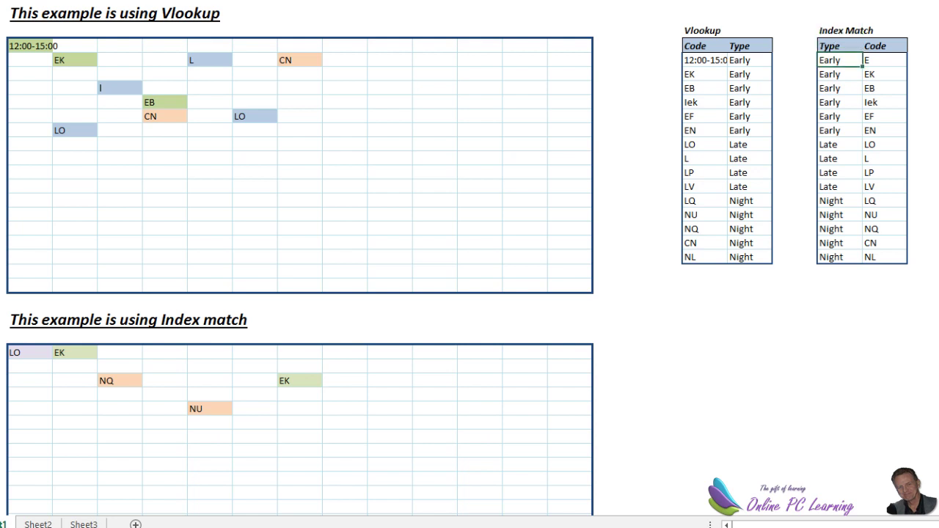
left_click(704, 59)
left_click(748, 59)
left_click(839, 60)
left_click(884, 45)
left_click(884, 60)
left_click(861, 30)
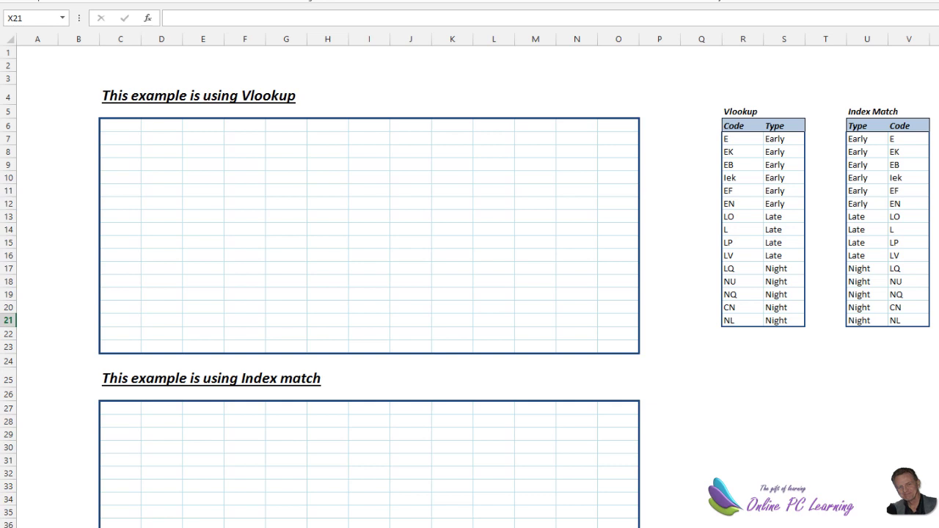
Name the codes of the Index Match table, V7:V21, as the range Code.
left_click_drag(908, 139, 908, 321)
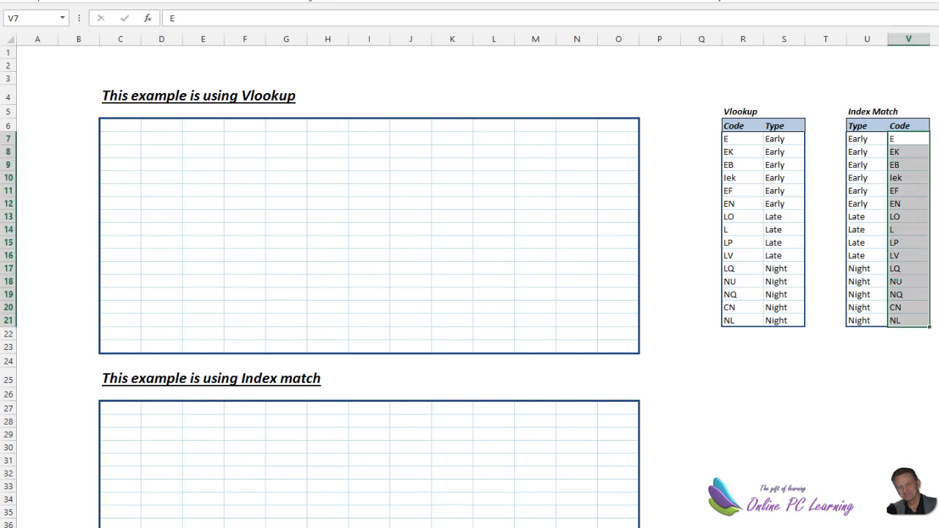
left_click(33, 18)
type("Code")
key("Return")
Name the types of the Index Match table, U7:U21, as the range Type.
left_click(866, 138)
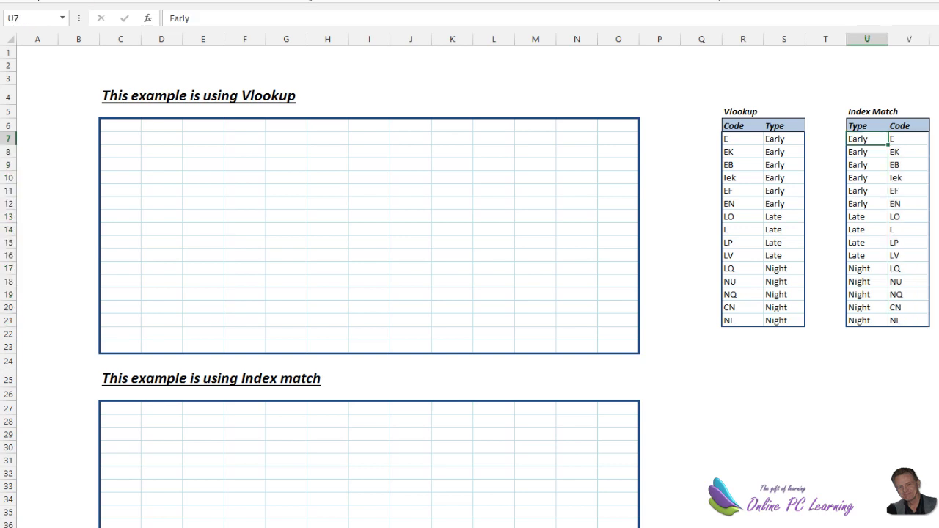
left_click_drag(866, 139, 866, 320)
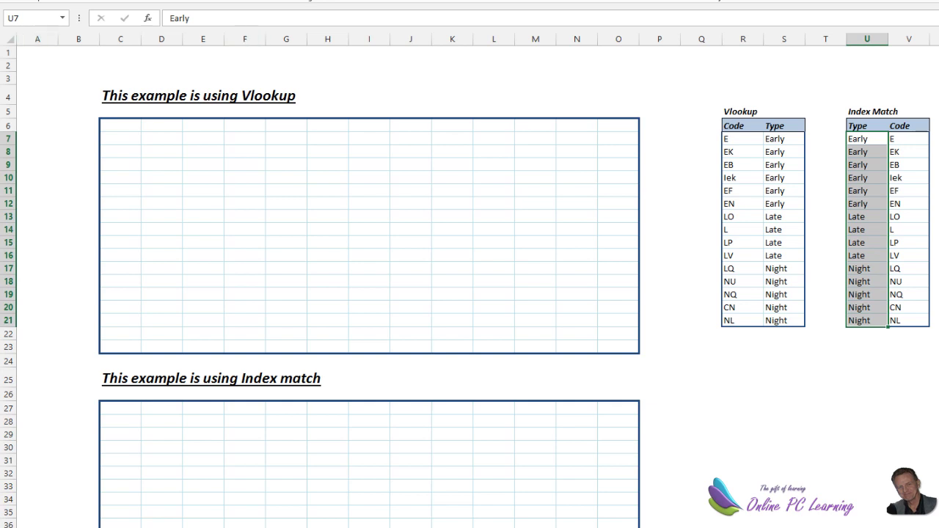
left_click(31, 18)
type("Type")
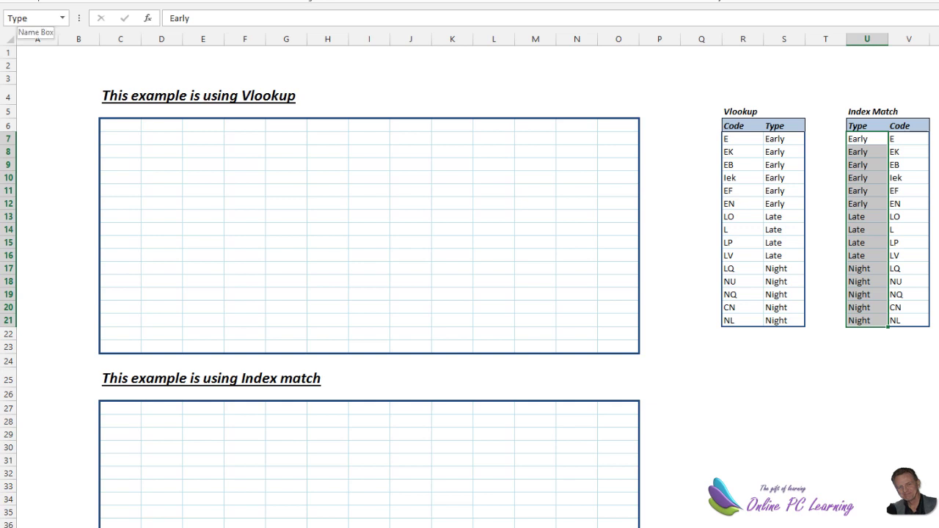
key("Return")
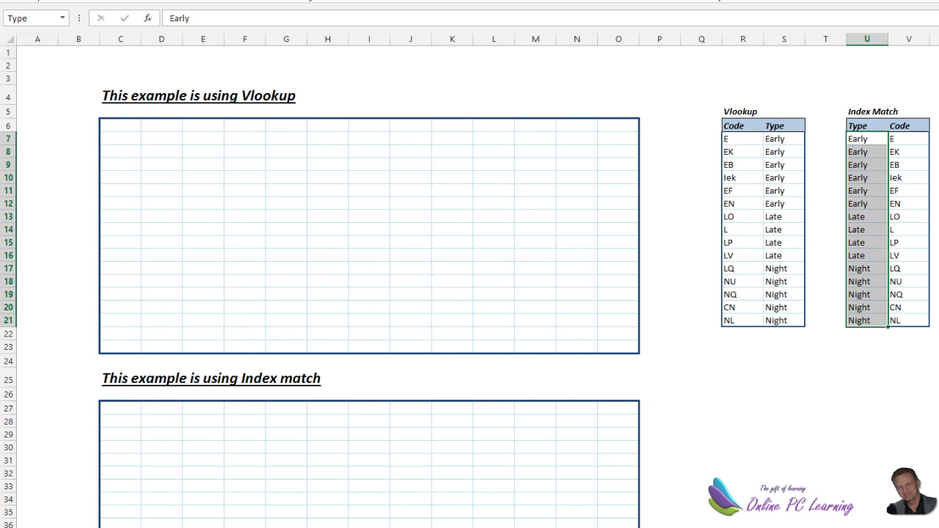
Name both data columns of the Vlookup table, R7:S21, as the range Rtable.
left_click(743, 139)
left_click_drag(742, 138, 784, 320)
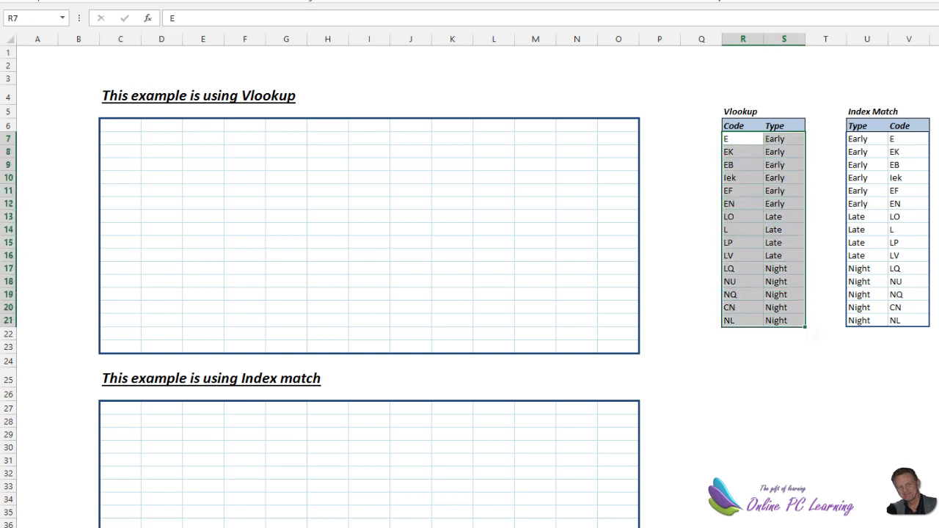
left_click(32, 18)
type("Rtable")
key("Return")
Review the list of named ranges and check which cells the Code range covers.
left_click(907, 138)
left_click(62, 18)
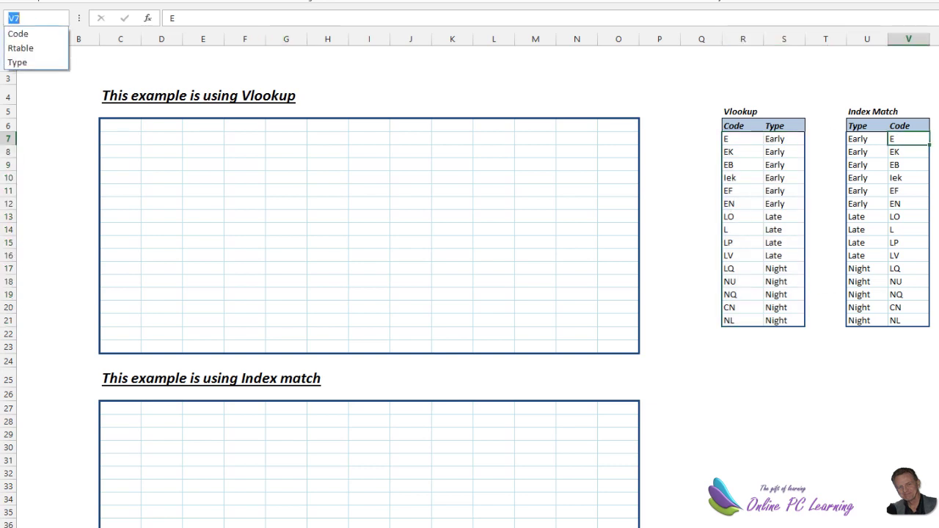
left_click(22, 34)
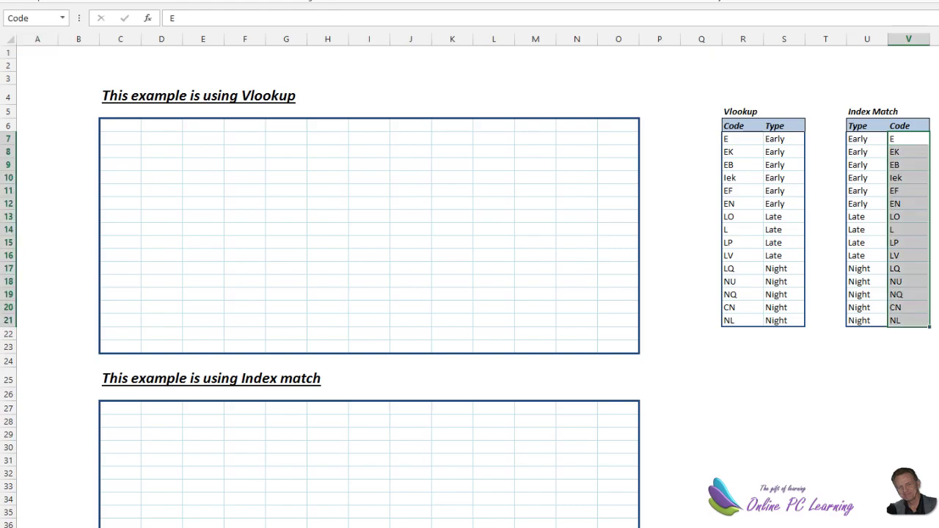
left_click(452, 78)
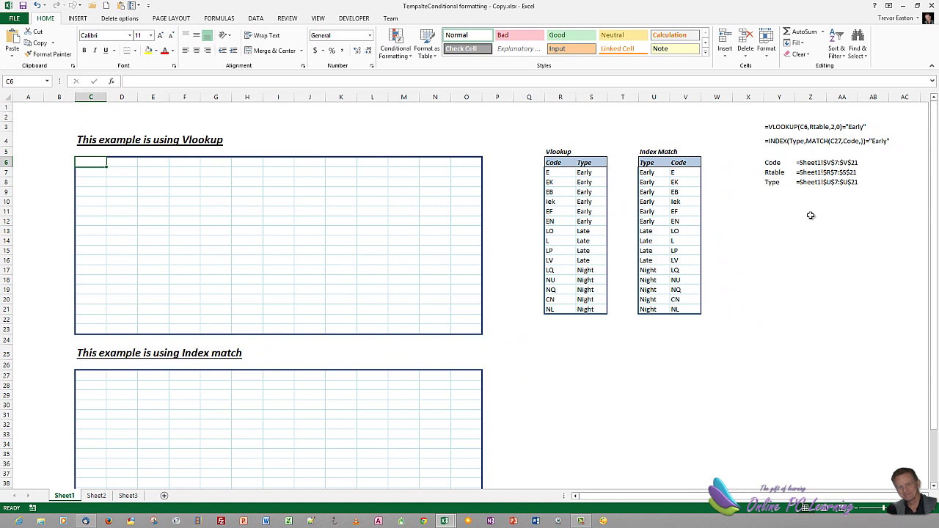
Apply list data validation with the source =Code to both grids, C6:O23 and C27:O43.
key("shift+Right")
key("shift+Right")
key("shift+Right")
key("shift+Right")
key("shift+Right")
key("shift+Right")
key("shift+Right")
key("shift+Right")
key("shift+Right")
key("shift+Right")
key("shift+Right")
key("shift+Right")
key("shift+Down")
key("shift+Down")
key("shift+Down")
key("shift+Down")
key("shift+Down")
key("shift+Down")
key("shift+Down")
key("shift+Down")
key("shift+Down")
key("shift+Down")
key("shift+Down")
key("shift+Down")
key("shift+Down")
key("shift+Down")
key("shift+Down")
key("shift+Down")
key("shift+Down")
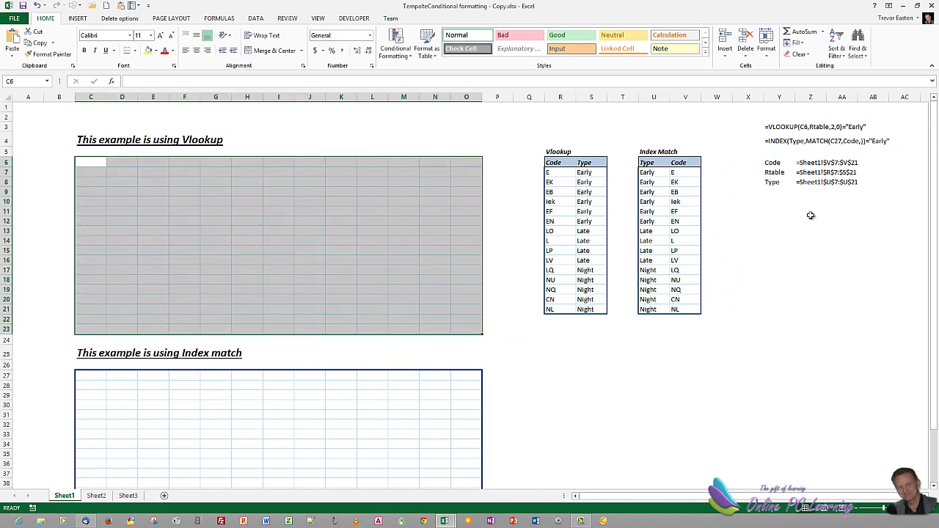
scroll(811, 215, "down", 3)
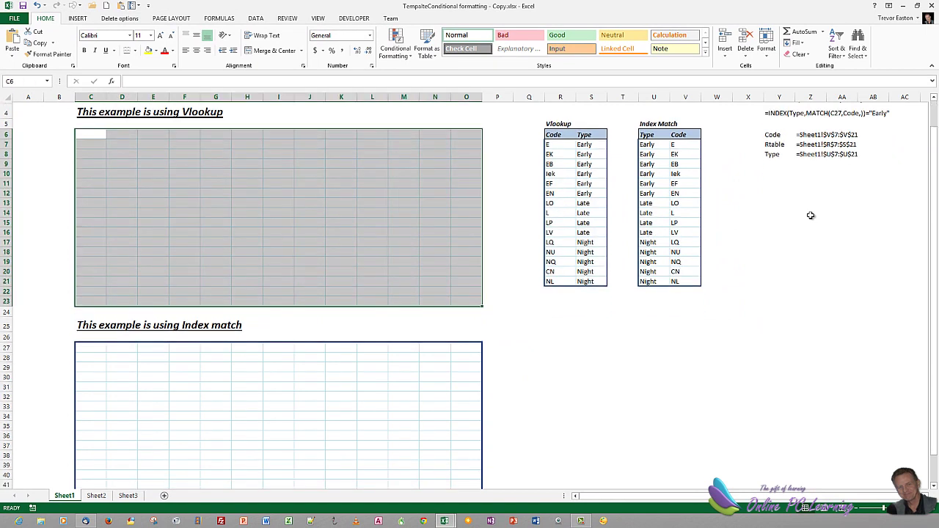
left_click(90, 281, "ctrl")
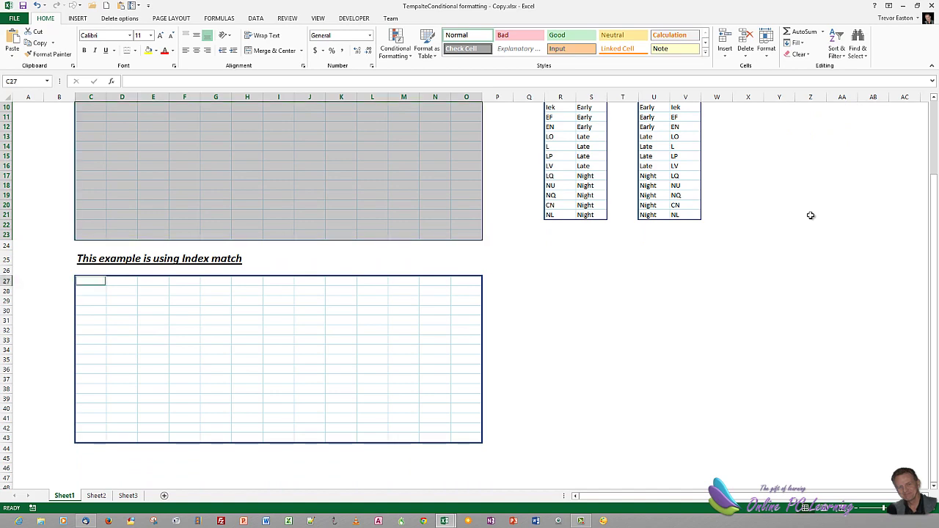
key("shift+Right")
key("shift+Right")
key("shift+Right")
key("shift+Right")
key("shift+Right")
key("shift+Right")
key("shift+Right")
key("shift+Right")
key("shift+Right")
key("shift+Right")
key("shift+Right")
key("shift+Right")
key("shift+Down")
key("shift+Down")
key("shift+Down")
key("shift+Down")
key("shift+Down")
key("shift+Down")
key("shift+Down")
key("shift+Down")
key("shift+Down")
key("shift+Down")
key("shift+Down")
key("shift+Down")
key("shift+Down")
key("shift+Down")
key("shift+Down")
key("shift+Down")
scroll(811, 215, "up", 3)
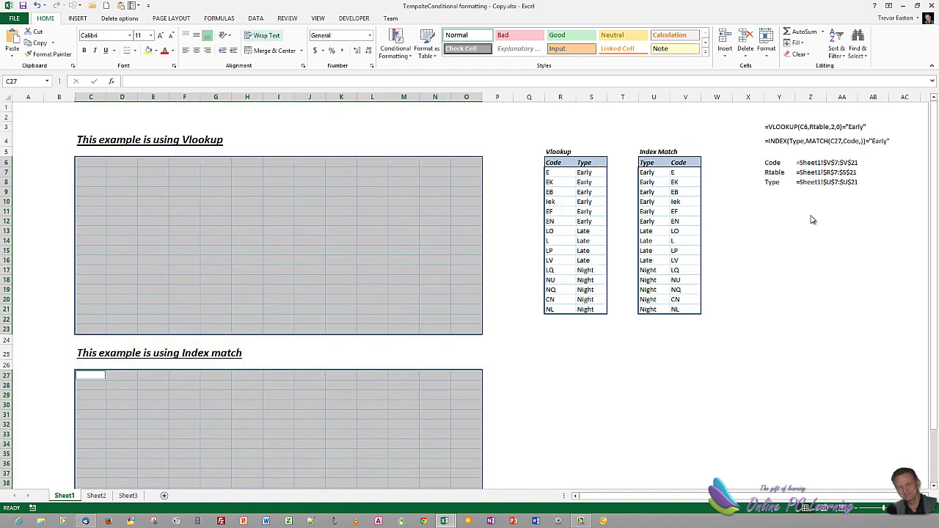
key("alt+a")
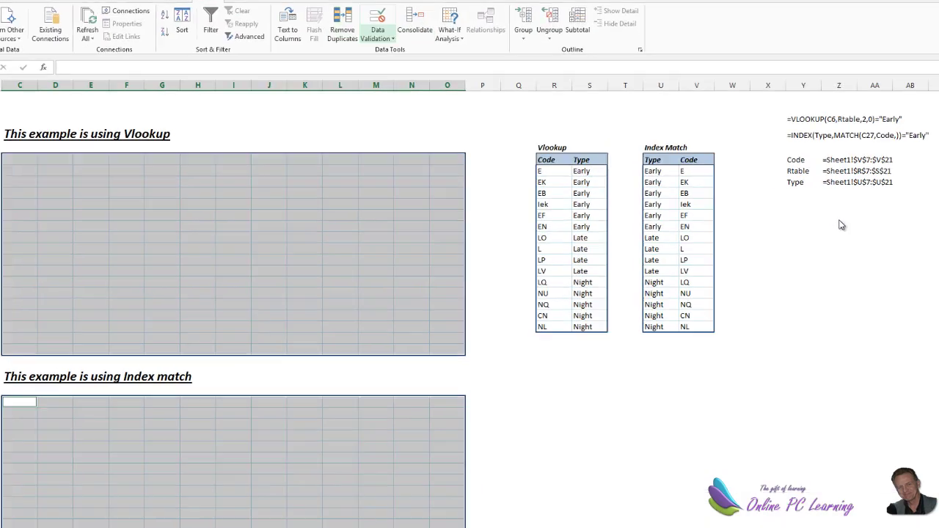
key("v")
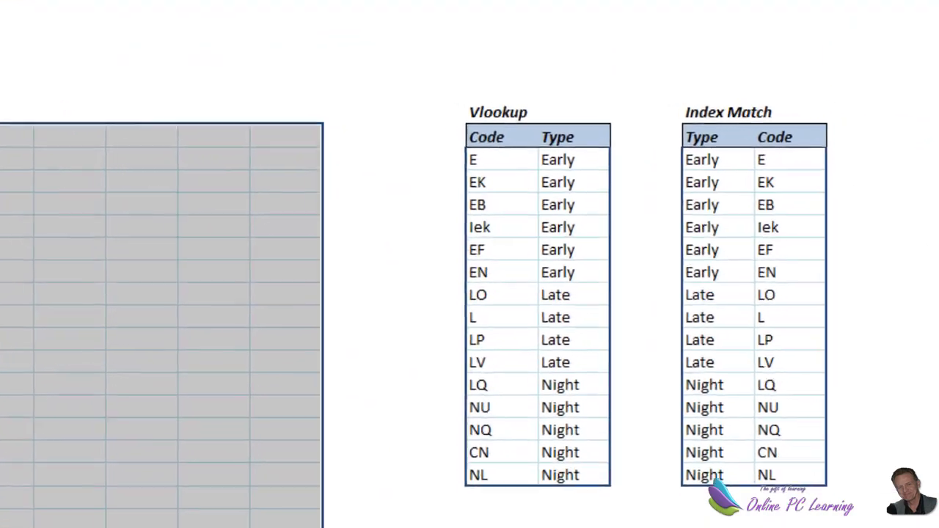
key("v")
key("alt+Down")
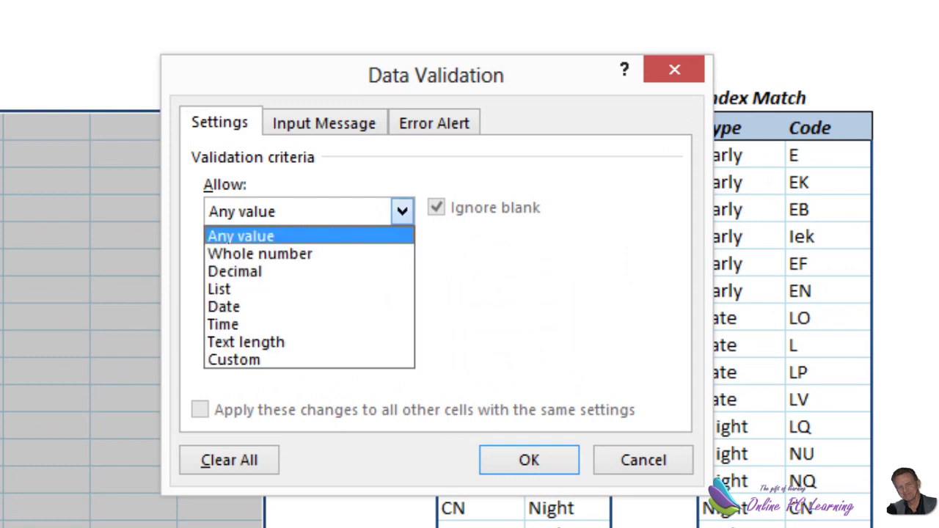
key("l")
key("Return")
left_click(210, 321)
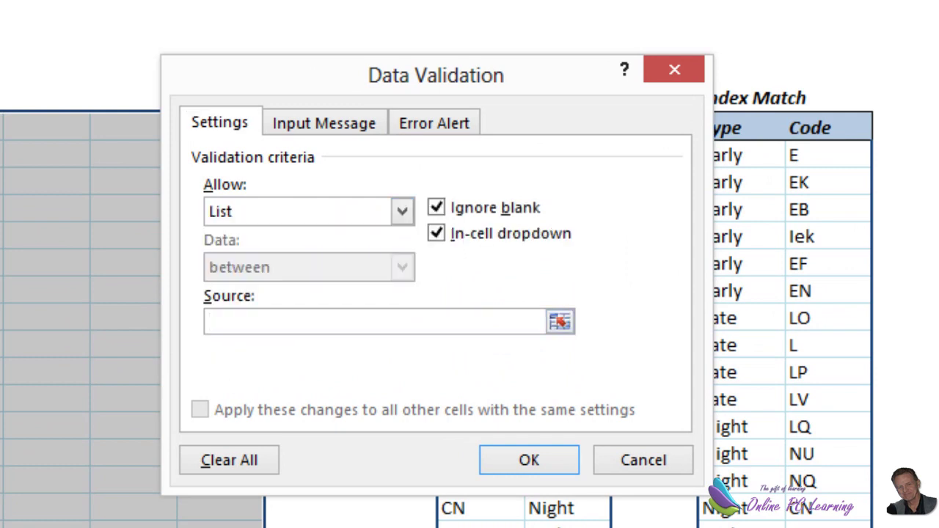
key("F3")
key("Down")
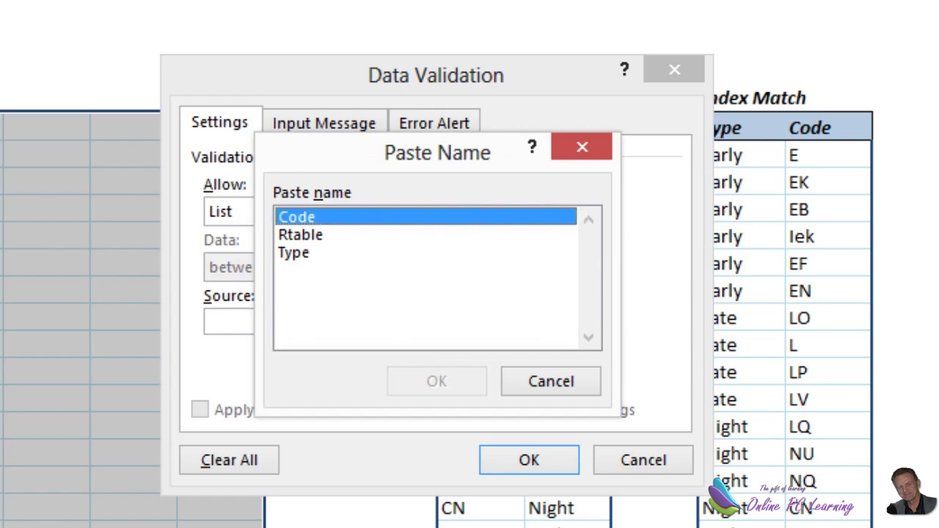
key("Return")
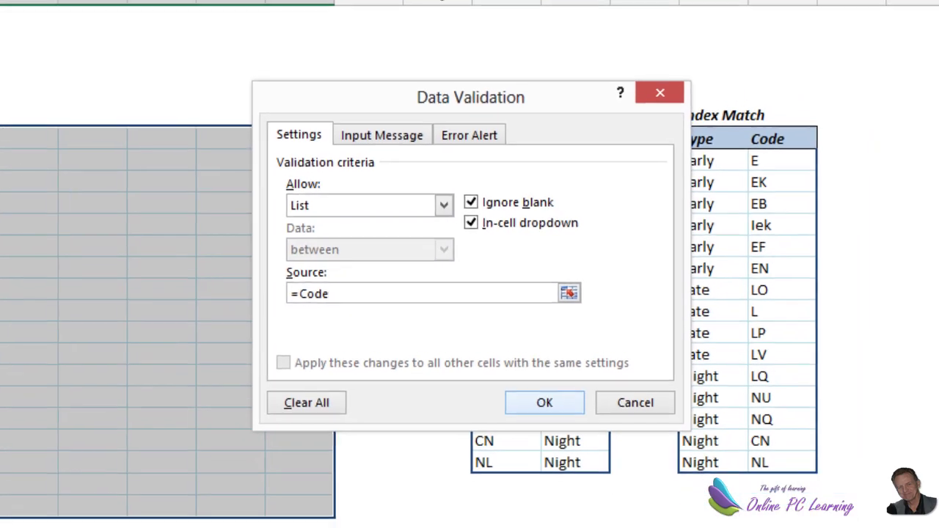
key("Return")
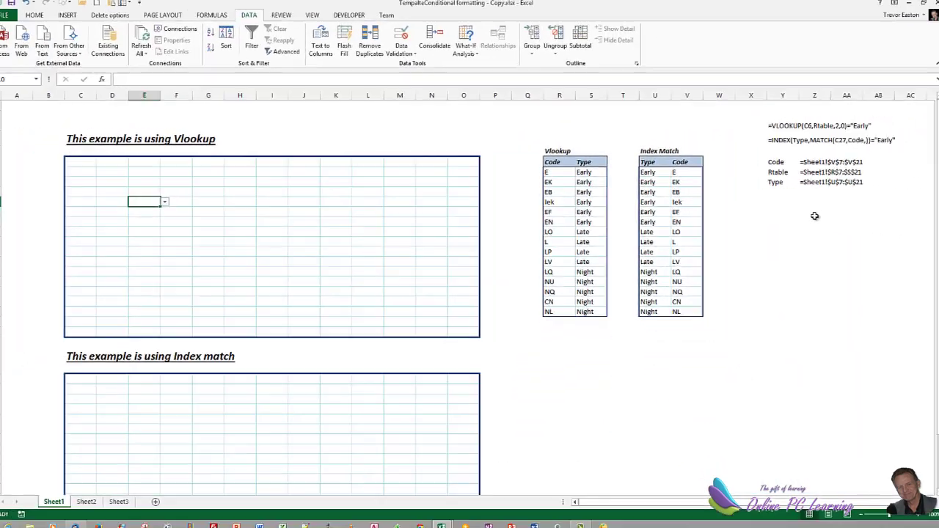
Check the code drop-down list in cell C7 of the Vlookup grid and in cell G34 of the Index match grid.
key("alt+Down")
scroll(811, 219, "down", 3)
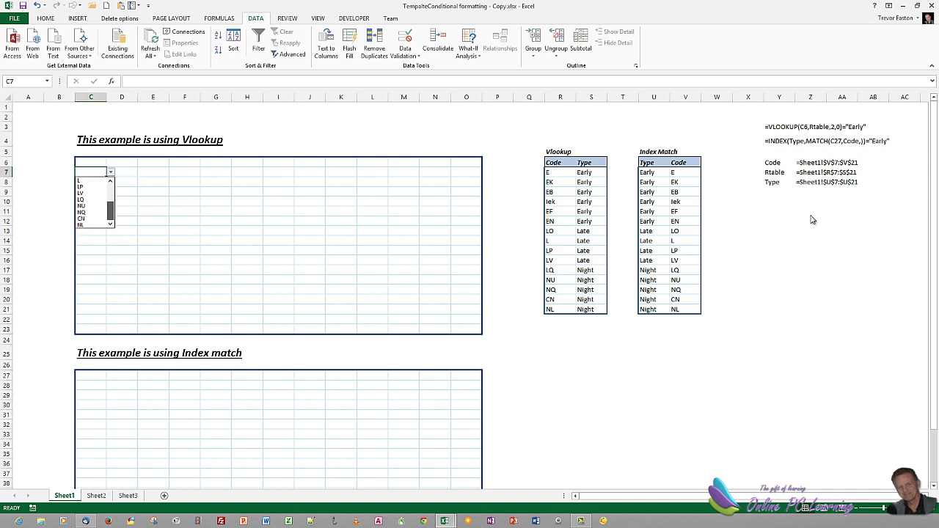
scroll(811, 220, "up", 3)
key("Escape")
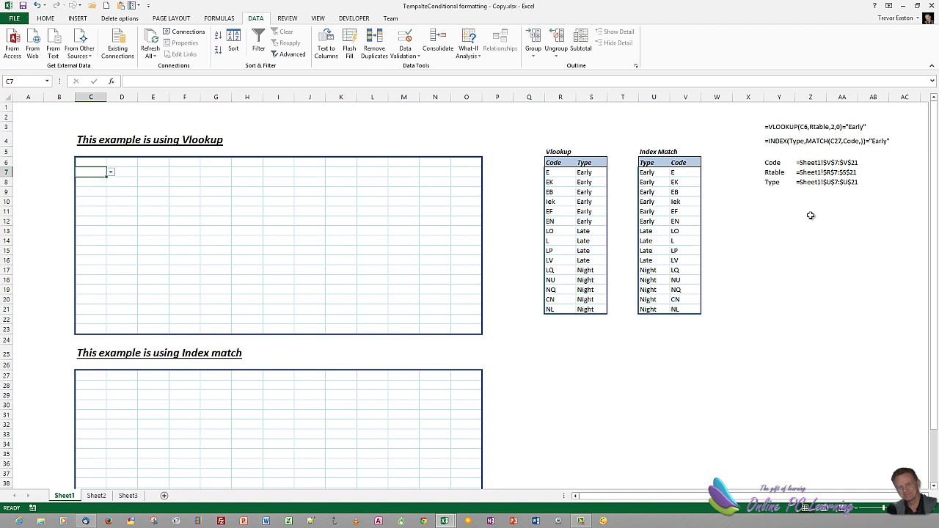
key("ctrl+g")
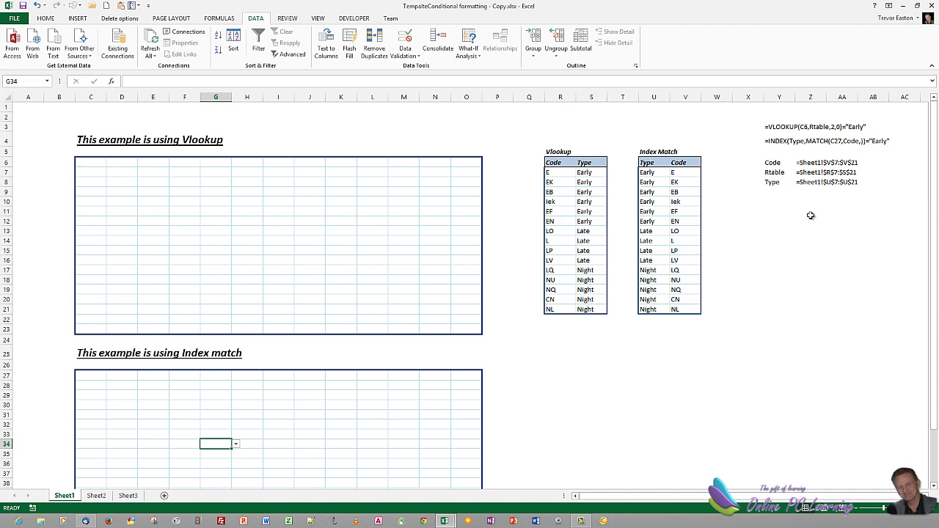
Start a formula-based conditional formatting rule for the Vlookup grid, C6:O23, with the formula =VLOOKUP(C6,Rtable,2,0)="Early".
key("ctrl+Home")
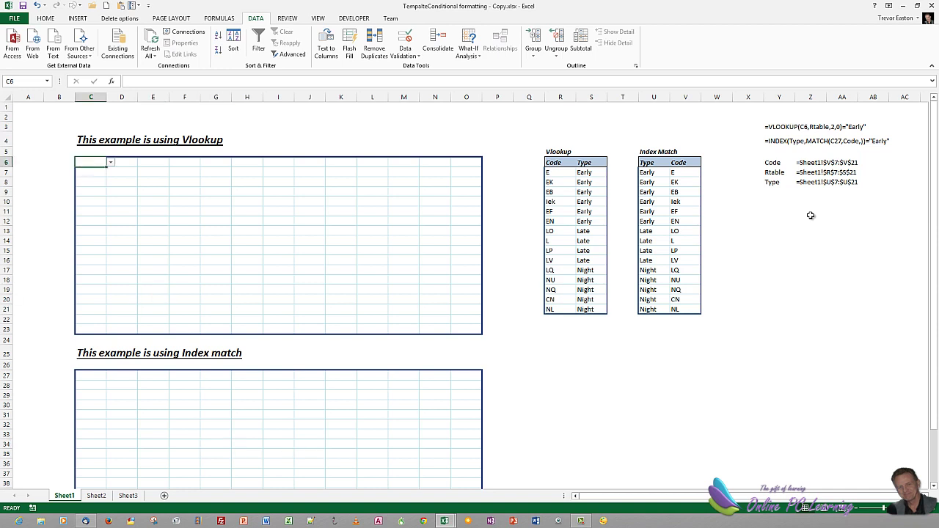
key("shift+Right")
key("shift+Right")
key("shift+Right")
key("shift+Right")
key("shift+Right")
key("shift+Right")
key("shift+Right")
key("shift+Right")
key("shift+Right")
key("shift+Right")
key("shift+Right")
key("shift+Right")
key("shift+Down")
key("shift+Down")
key("shift+Down")
key("shift+Down")
key("shift+Down")
key("shift+Down")
key("shift+Down")
key("shift+Down")
key("shift+Down")
key("shift+Down")
key("shift+Down")
key("shift+Down")
key("shift+Down")
key("shift+Down")
key("shift+Down")
key("shift+Down")
key("shift+Down")
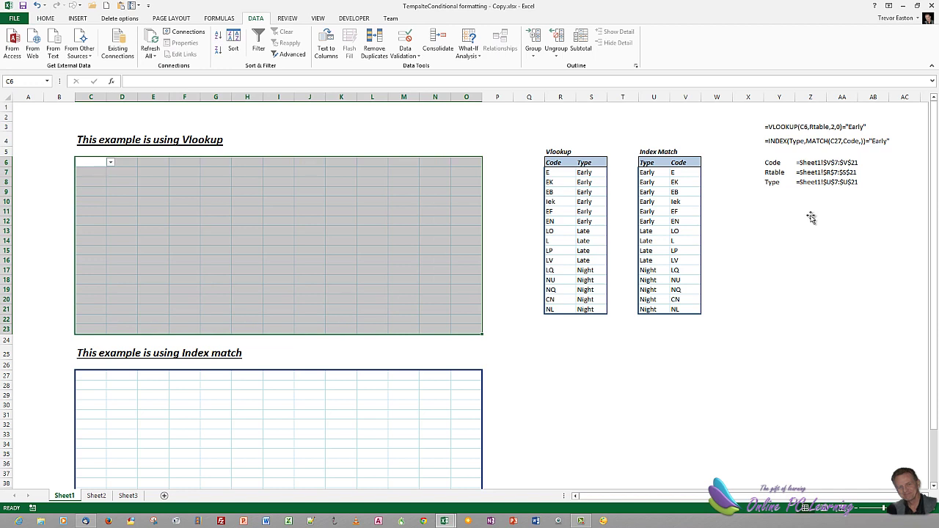
key("alt+h")
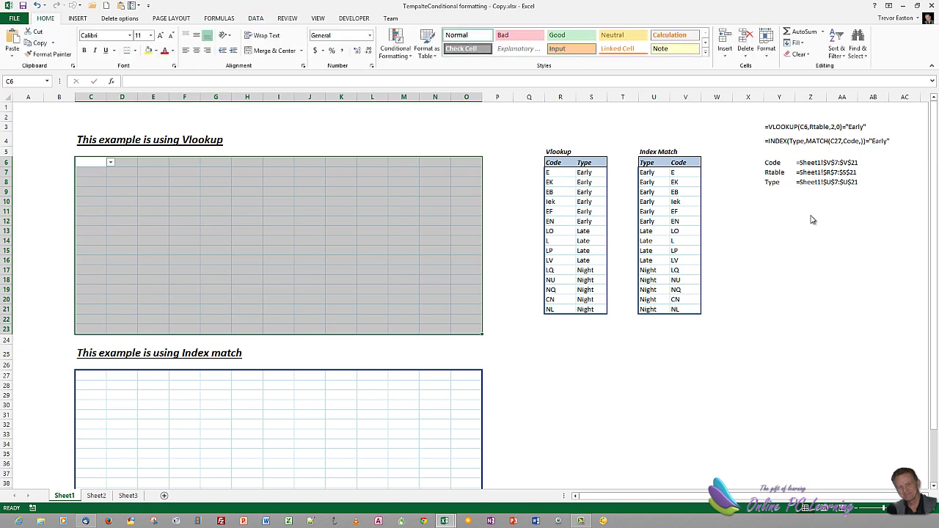
key("l")
key("Down")
key("Down")
key("Down")
key("Down")
key("Down")
key("Down")
key("Return")
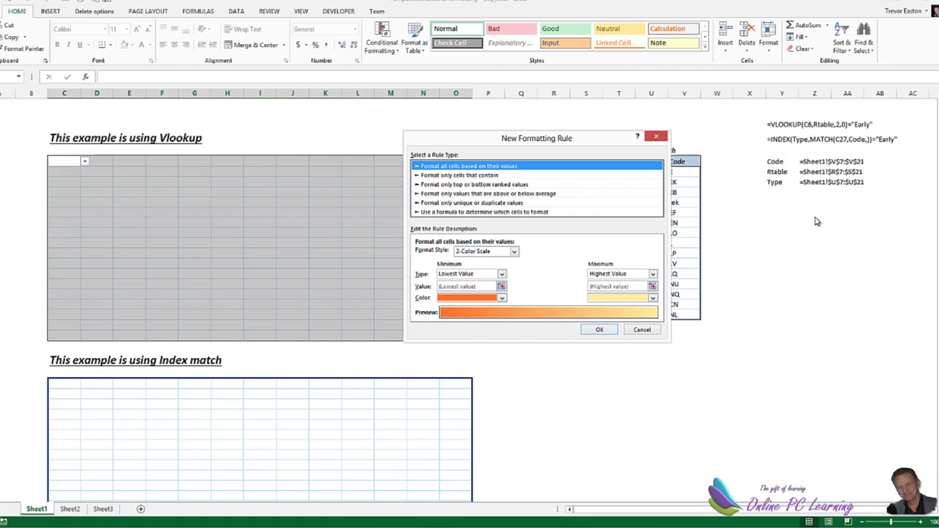
key("Down")
key("Down")
key("Down")
key("Down")
key("Down")
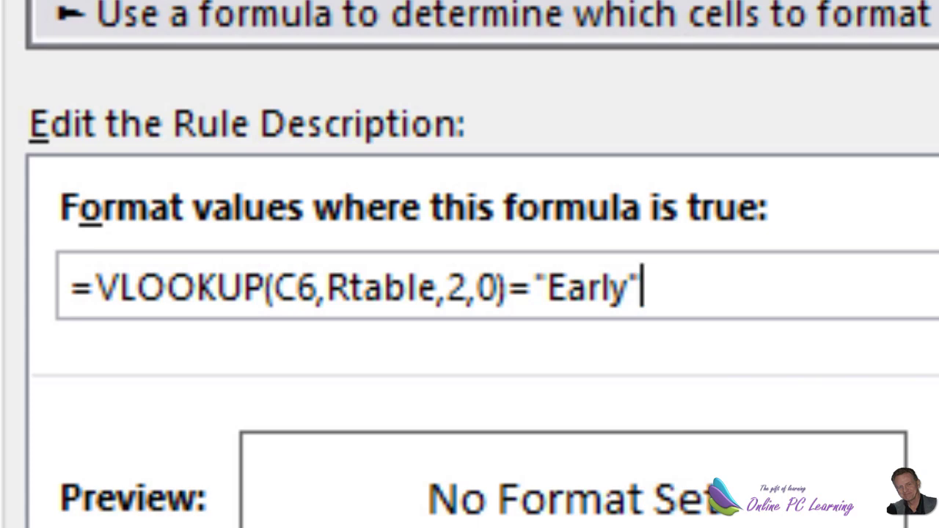
left_click_drag(273, 286, 316, 286)
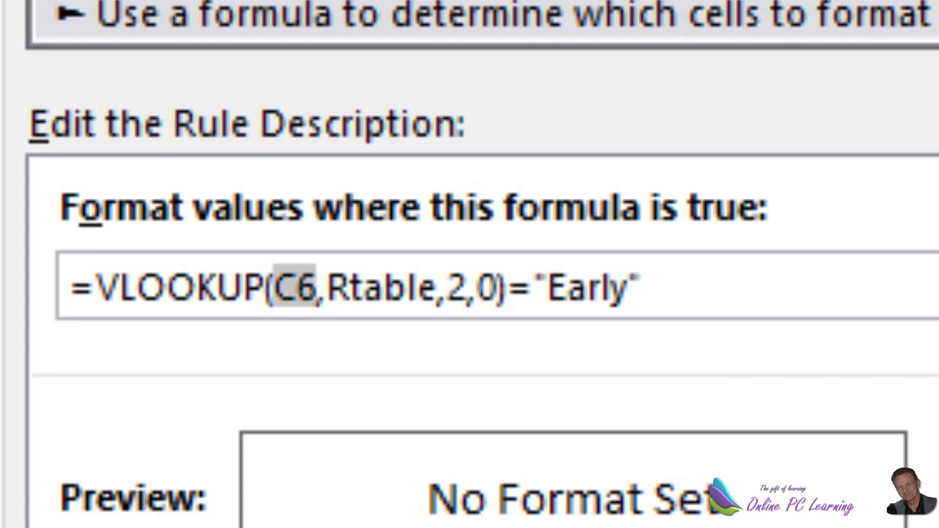
left_click(350, 286)
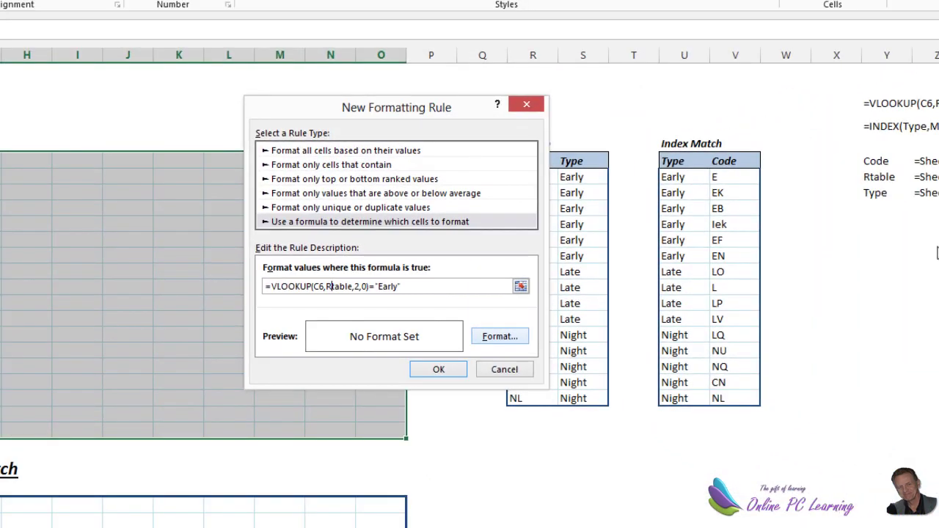
Give the Early rule a light olive green fill and create the rule.
left_click(500, 336)
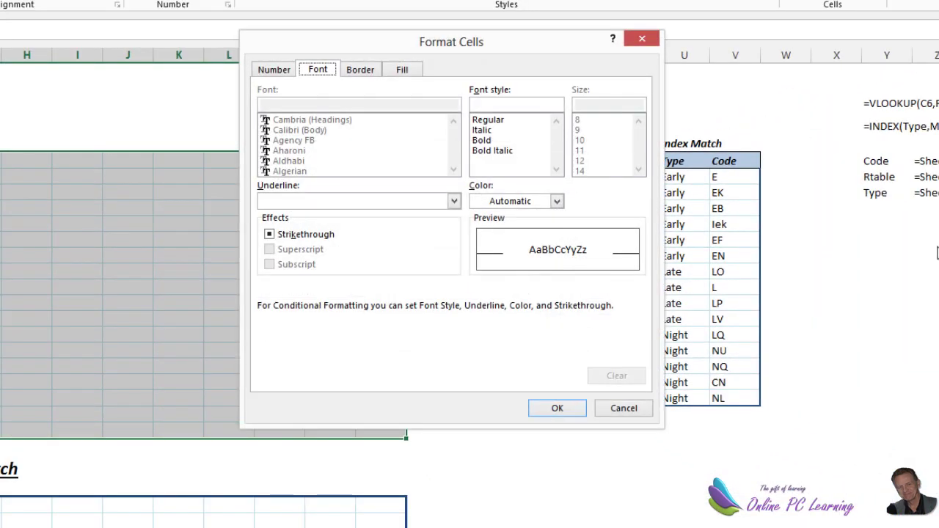
left_click(402, 69)
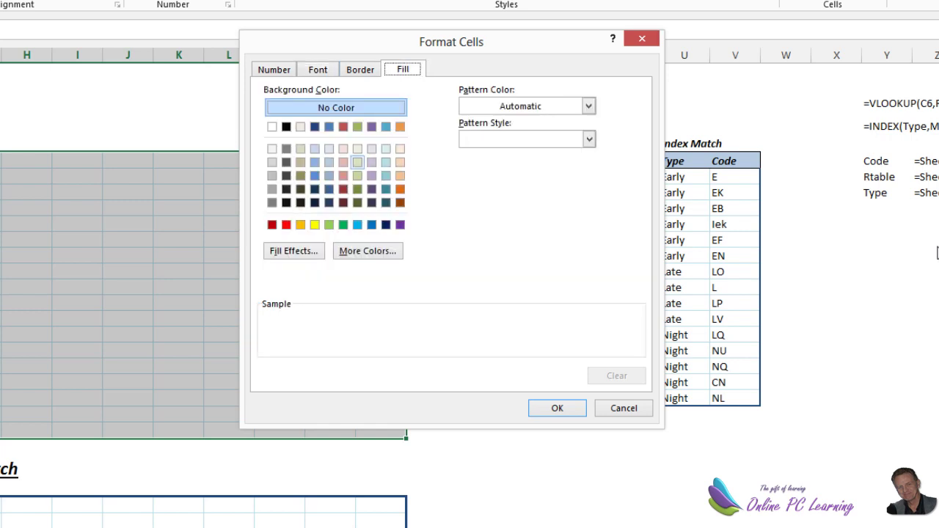
left_click(357, 162)
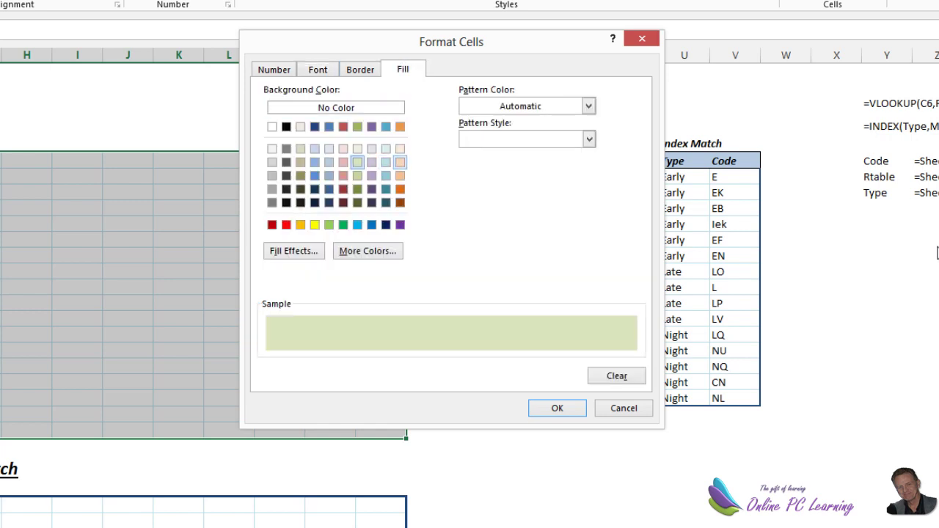
left_click(557, 408)
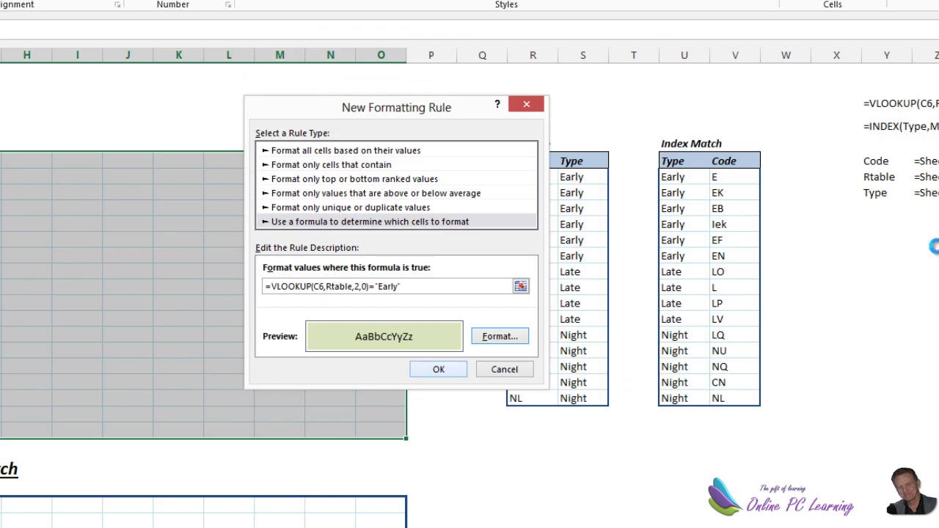
left_click(438, 369)
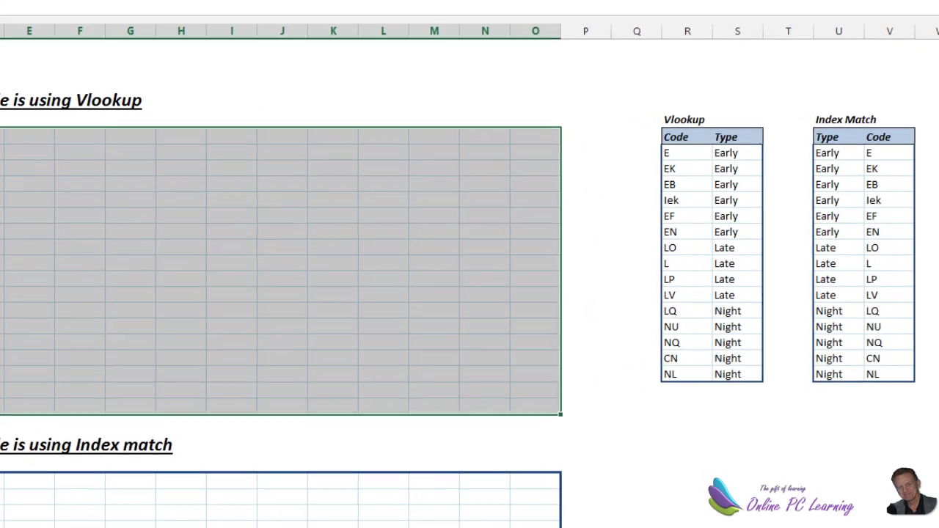
Choose the code EK from the list in cell C6 to test the Early rule.
left_click(7, 173)
left_click(44, 119)
left_click(145, 108)
left_click(110, 132)
Choose the code Iek from the list in cell D9 of the Vlookup grid.
left_click(162, 154)
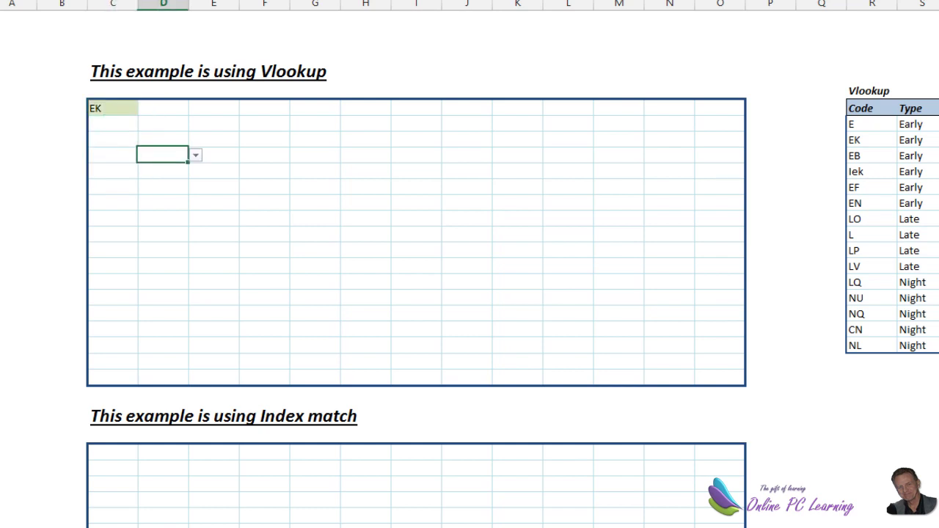
left_click(195, 155)
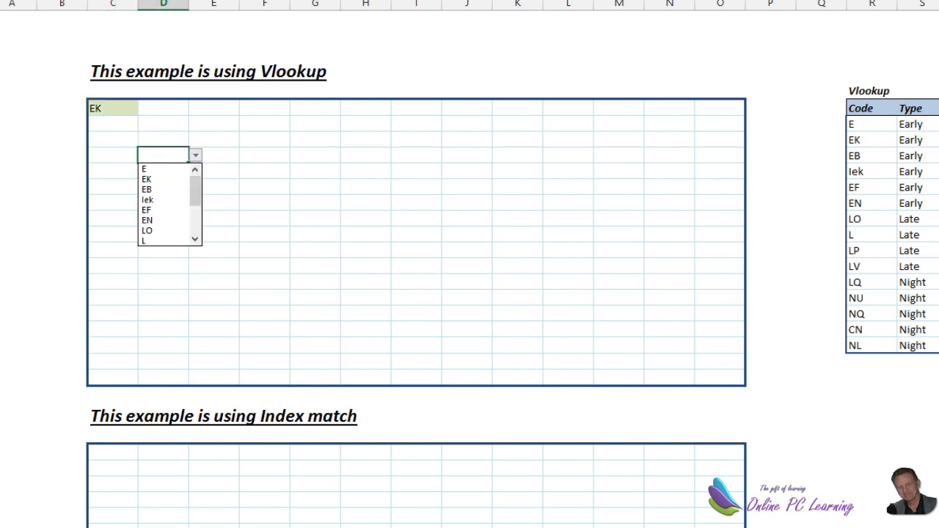
left_click(162, 199)
key("alt+Down")
key("Down")
key("Down")
key("Down")
key("Return")
left_click(264, 202)
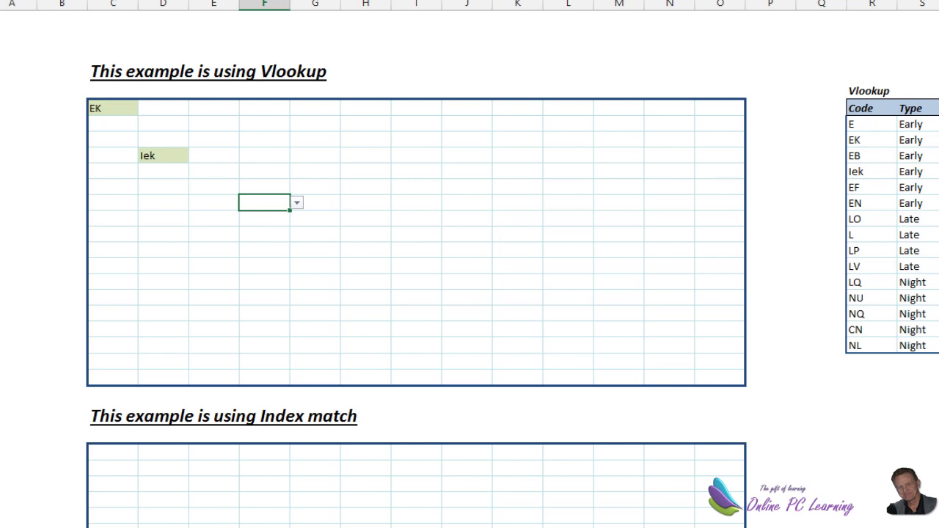
Copy the formula of the existing Early conditional formatting rule that applies to the Vlookup grid, C6:O23.
left_click_drag(112, 108, 723, 380)
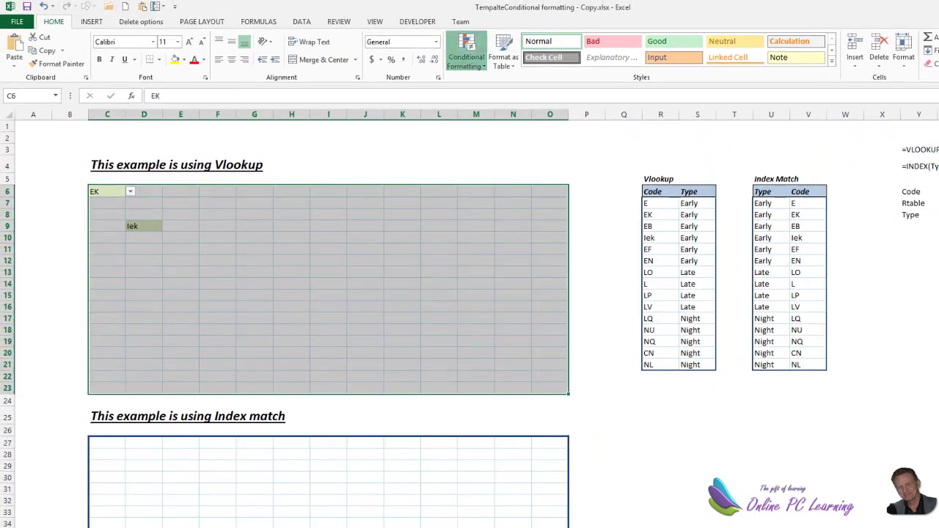
left_click(467, 51)
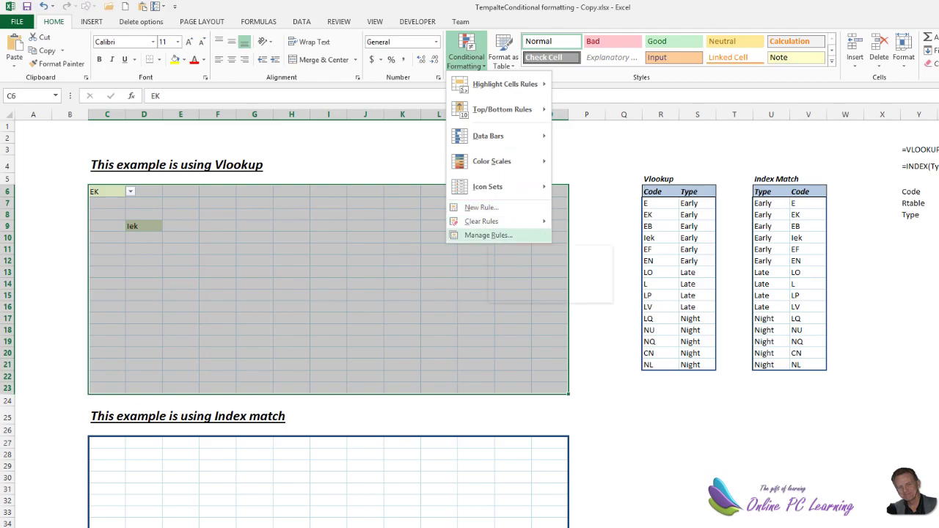
left_click(488, 235)
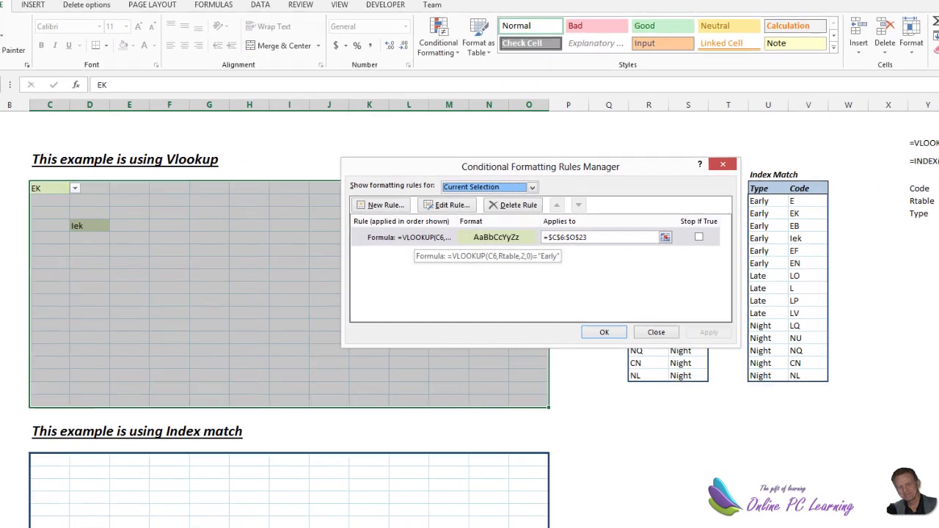
left_click(439, 236)
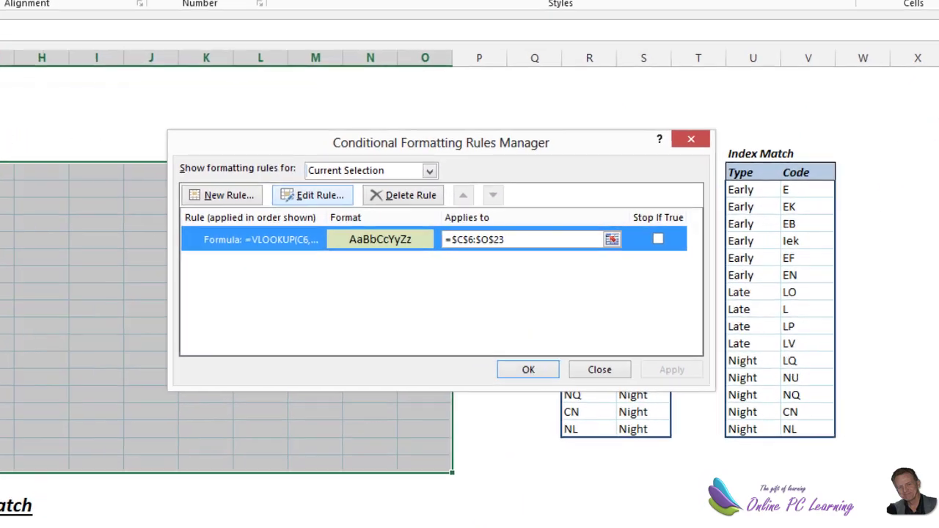
left_click(343, 198)
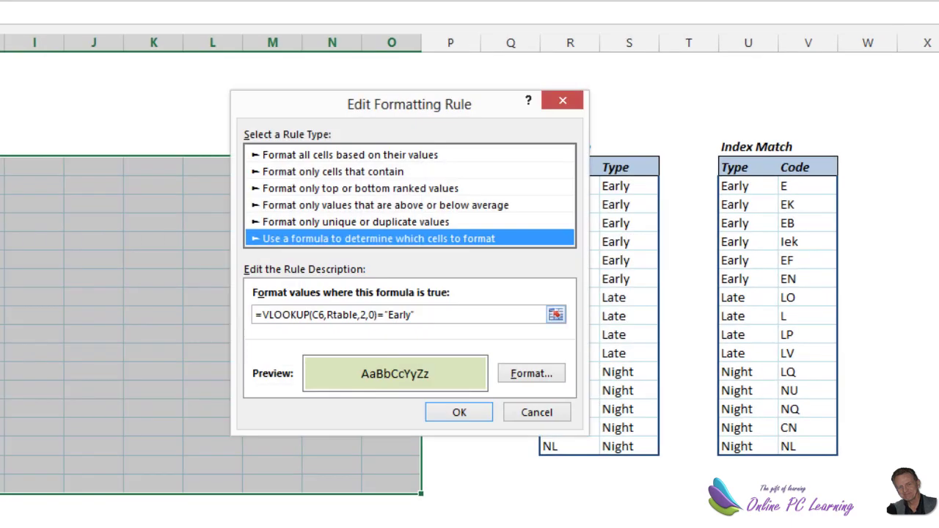
left_click_drag(415, 315, 256, 314)
right_click(257, 318)
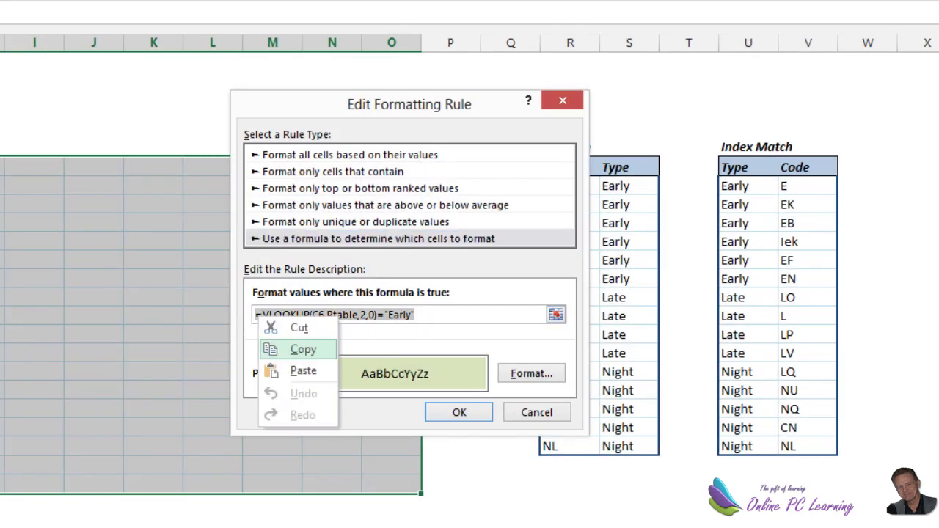
left_click(303, 349)
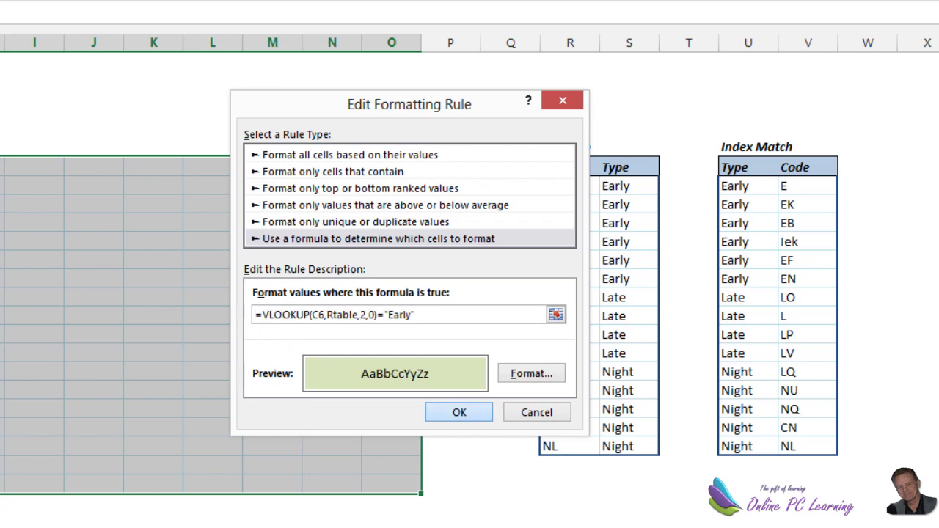
left_click(459, 412)
Start another formula-based rule for the Vlookup grid, reusing the copied formula as =VLOOKUP(C6,Rtable,2,0)="Late".
left_click(170, 191)
left_click(313, 218)
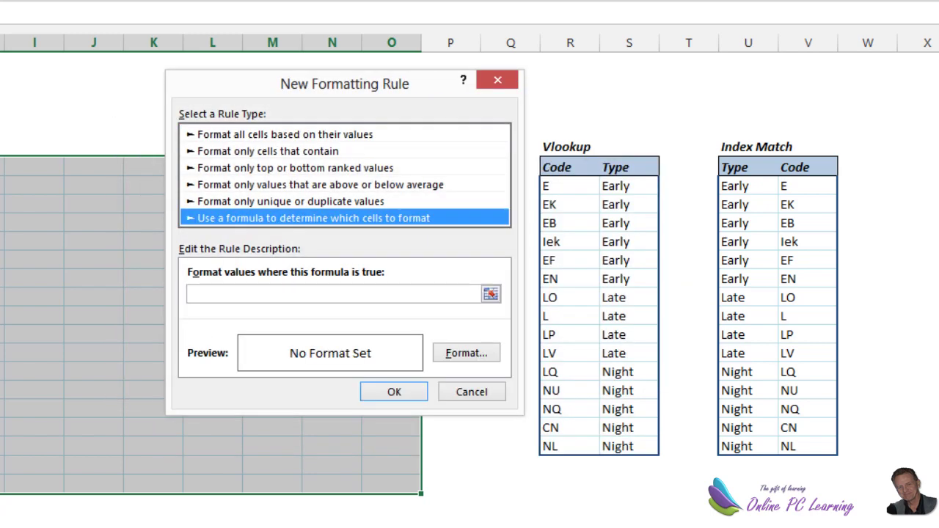
right_click(224, 294)
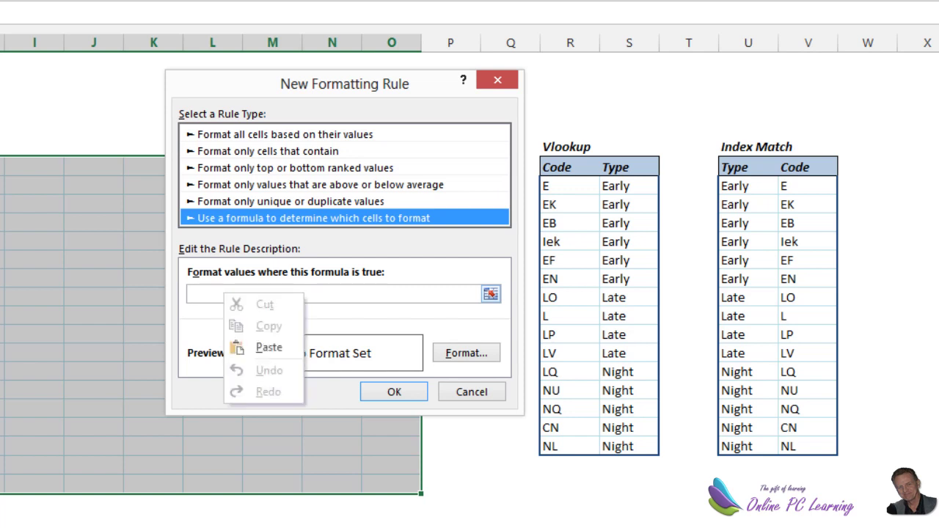
left_click(269, 347)
right_click(185, 293)
left_click_drag(323, 294, 346, 295)
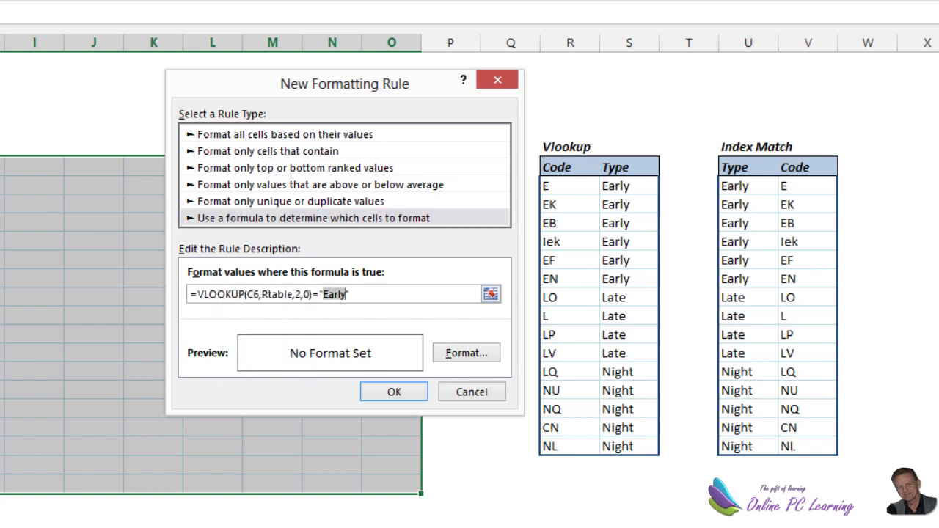
type("Late\"")
Give the Late rule the lightest purple fill and create the rule.
left_click(467, 353)
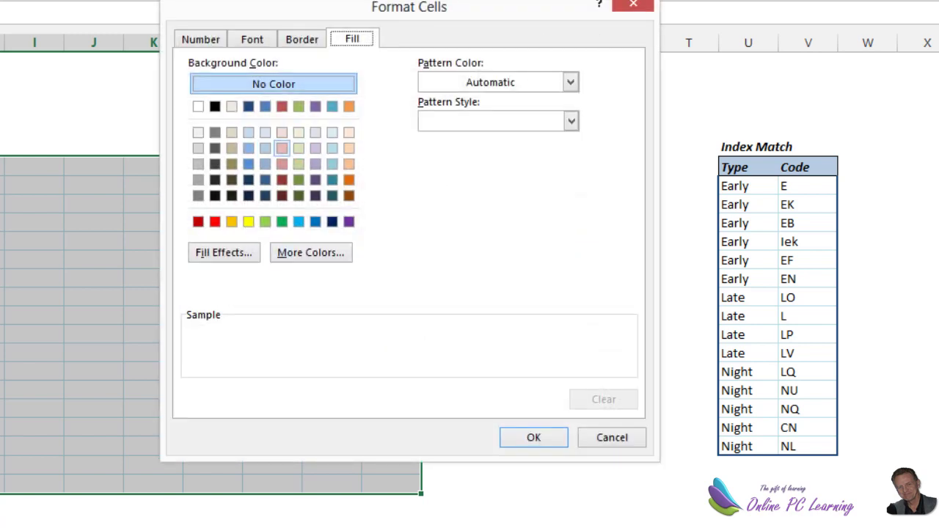
left_click(315, 132)
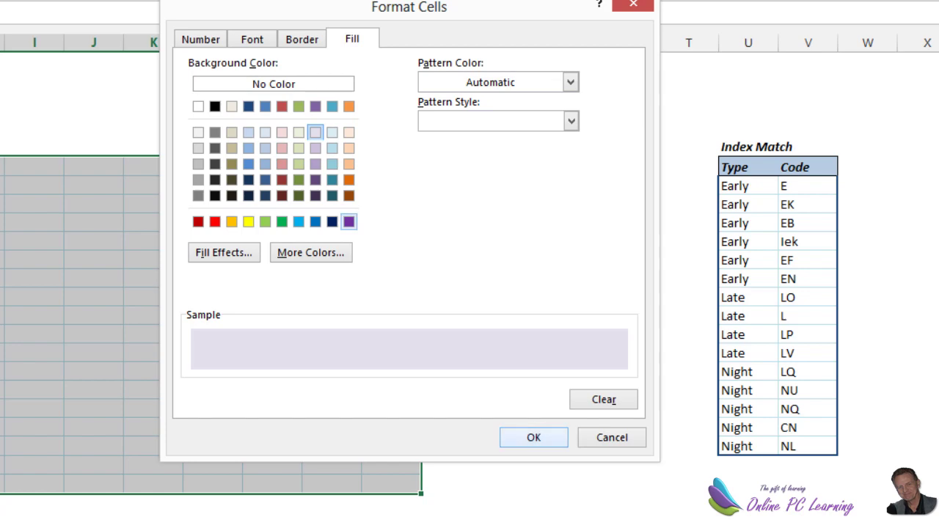
left_click(534, 437)
left_click(392, 390)
Start a third formula-based rule for the Vlookup grid with the formula =VLOOKUP(C6,Rtable,2,0)="Night".
left_click(170, 192)
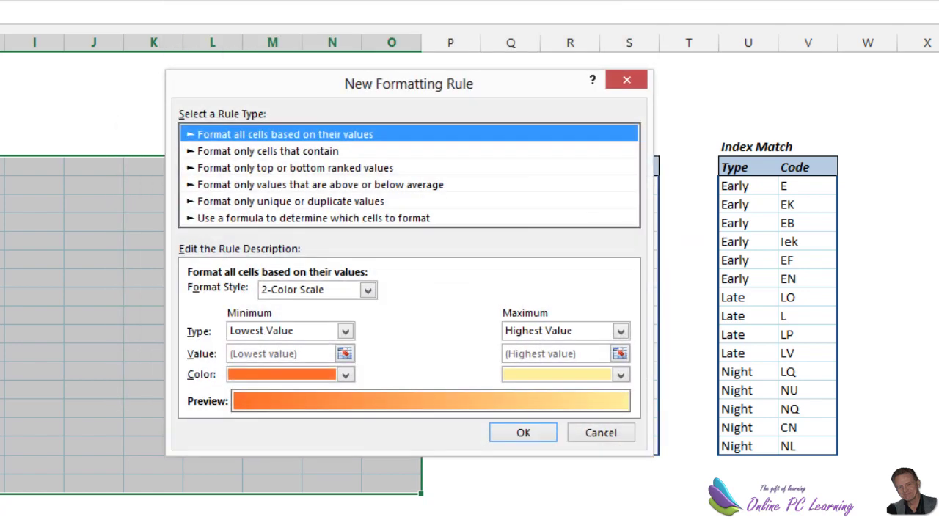
left_click(313, 218)
left_click(308, 293)
right_click(308, 293)
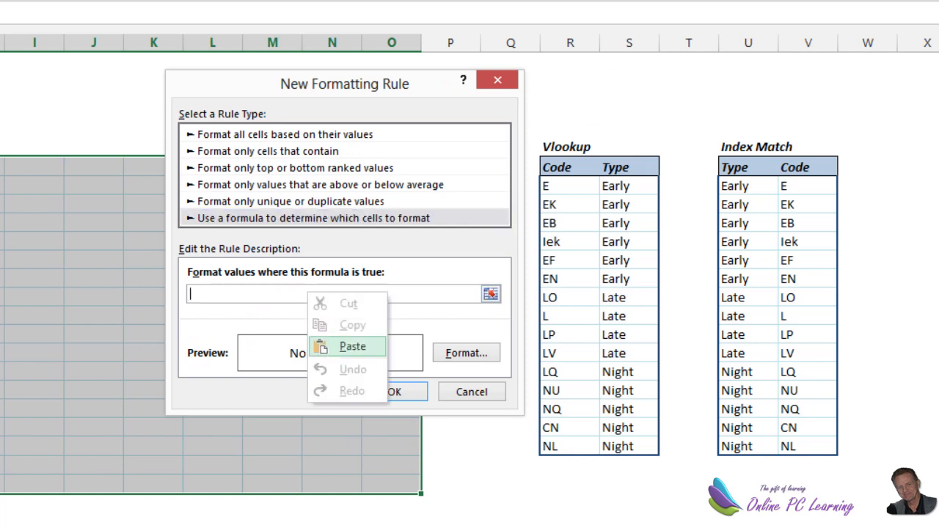
left_click(352, 346)
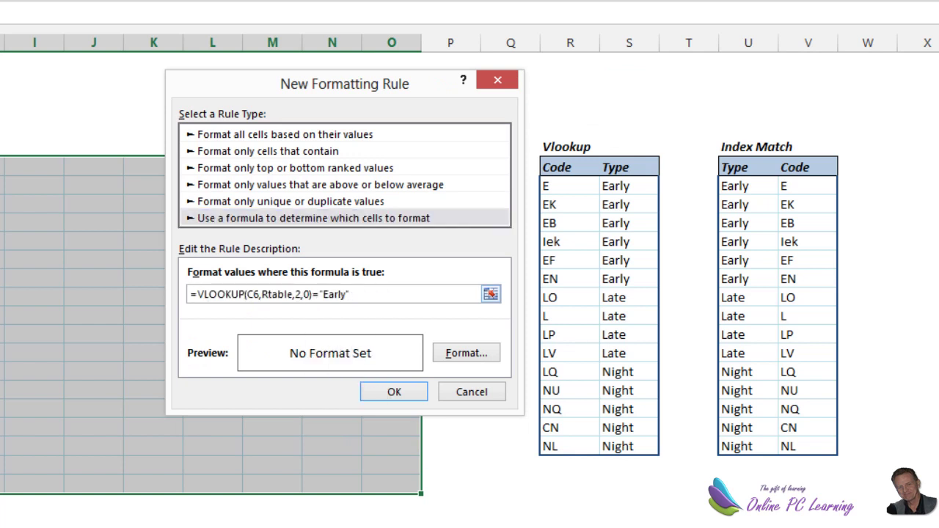
left_click_drag(322, 295, 346, 294)
type("Night")
Give the Night rule a light orange fill, create it and apply the rules to the Vlookup grid.
left_click(466, 353)
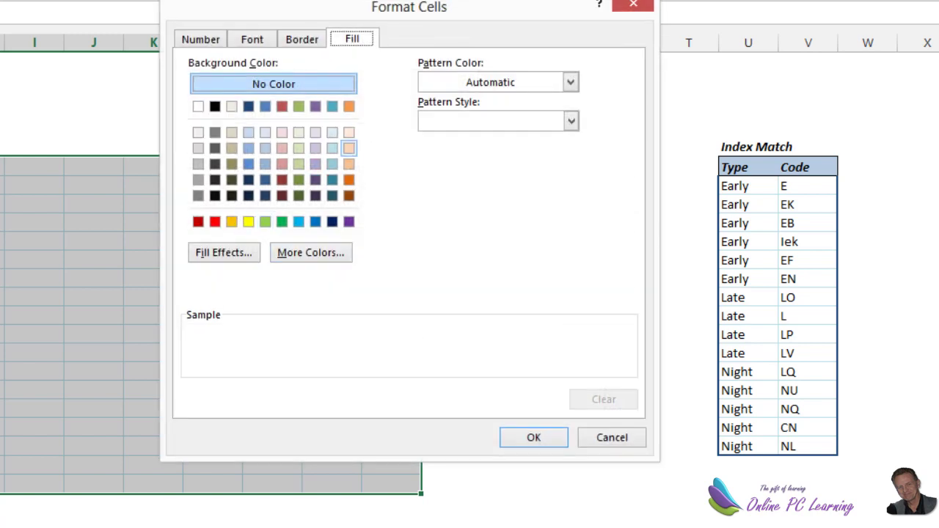
left_click(348, 148)
left_click(533, 437)
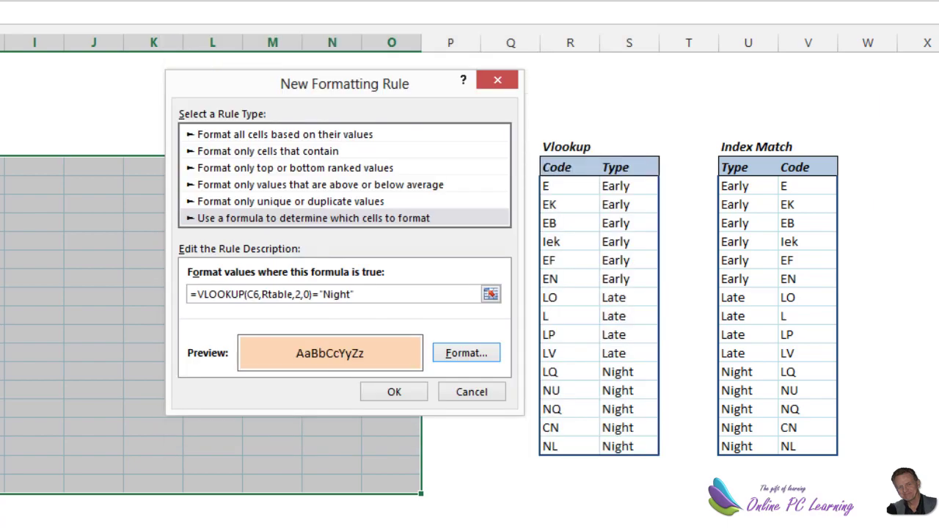
key("Return")
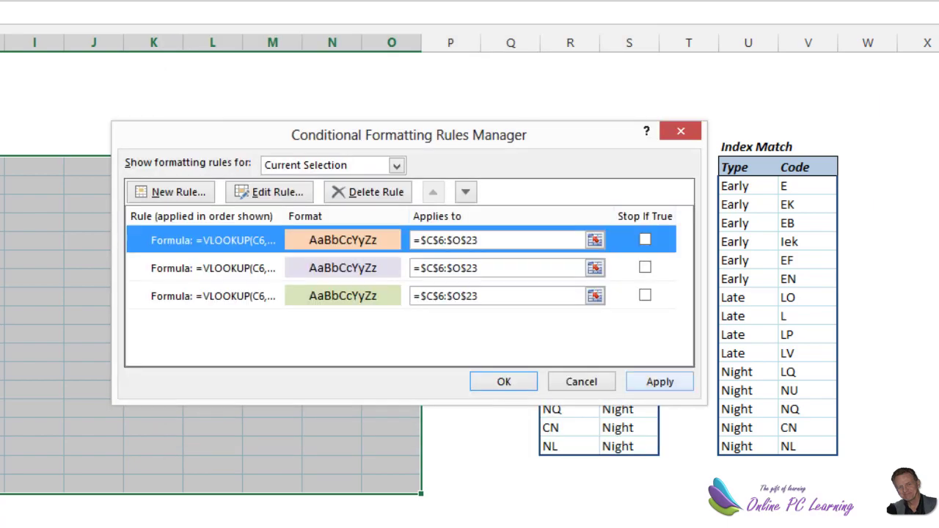
left_click(503, 382)
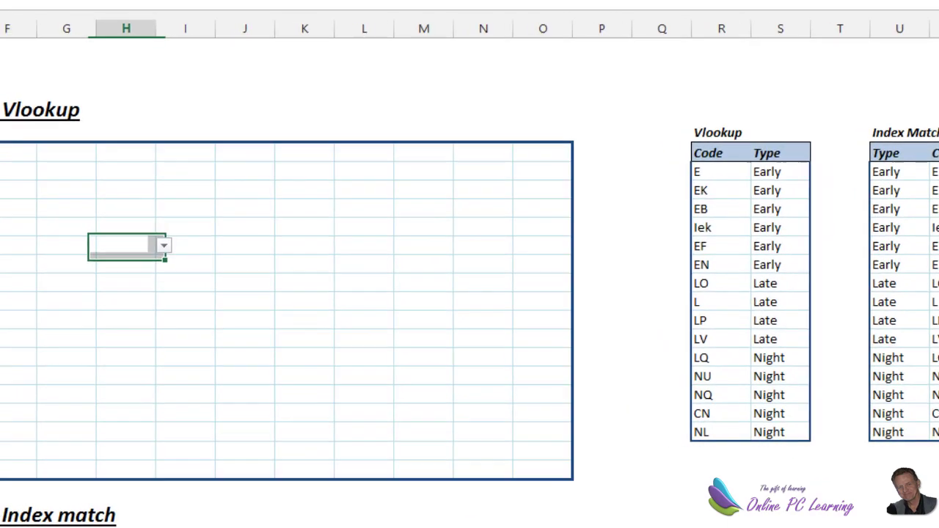
Choose the code LO from the list in cell H11 to test the Late rule.
left_click(163, 245)
key("Down")
key("Return")
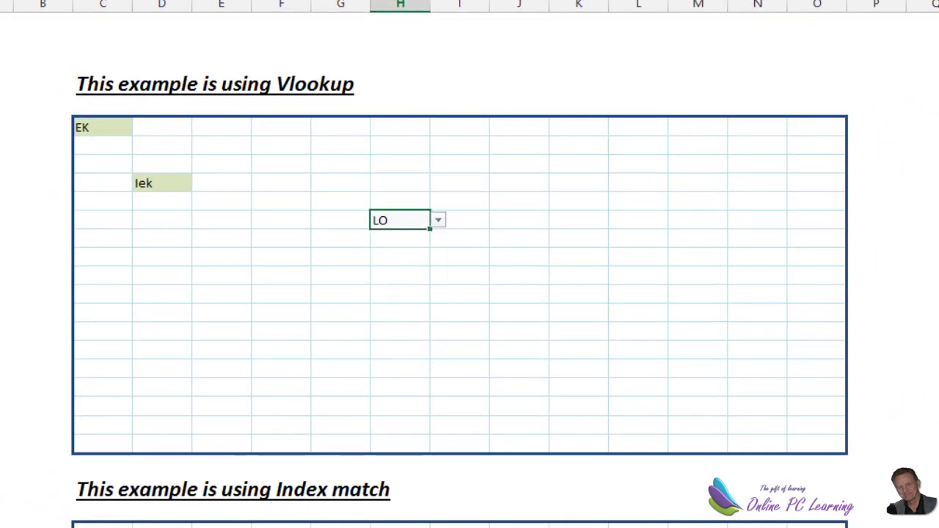
Enter the code NU in cell G13 of the Vlookup grid to test the Night rule.
left_click(340, 256)
left_click(378, 257)
scroll(345, 314, "down", 3)
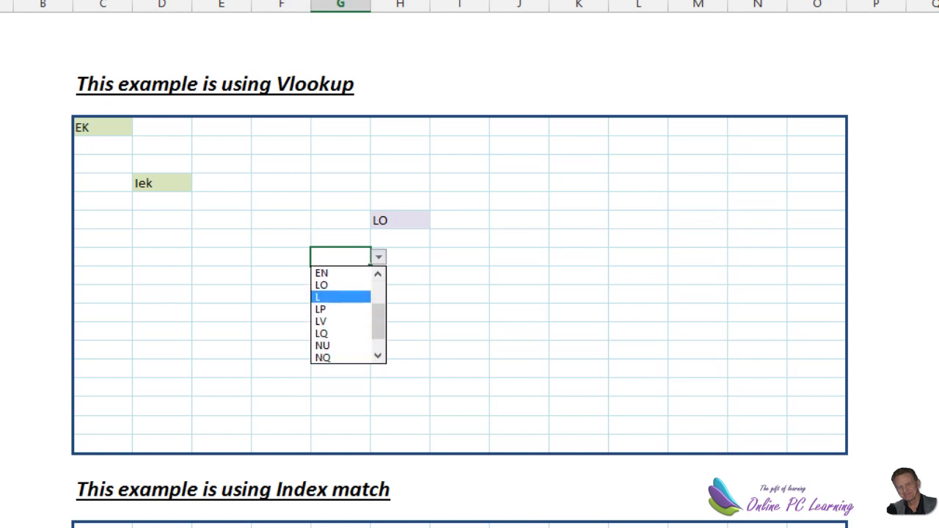
key("Escape")
type("NU")
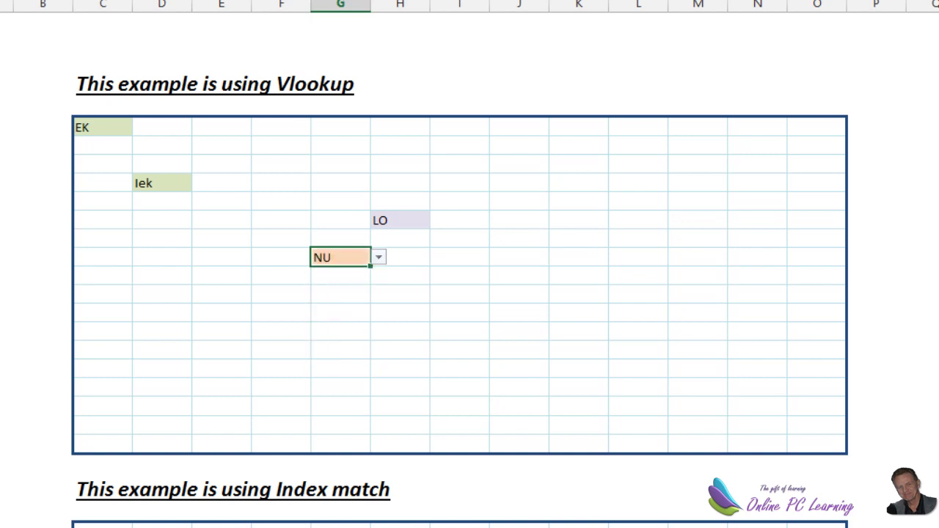
left_click(460, 349)
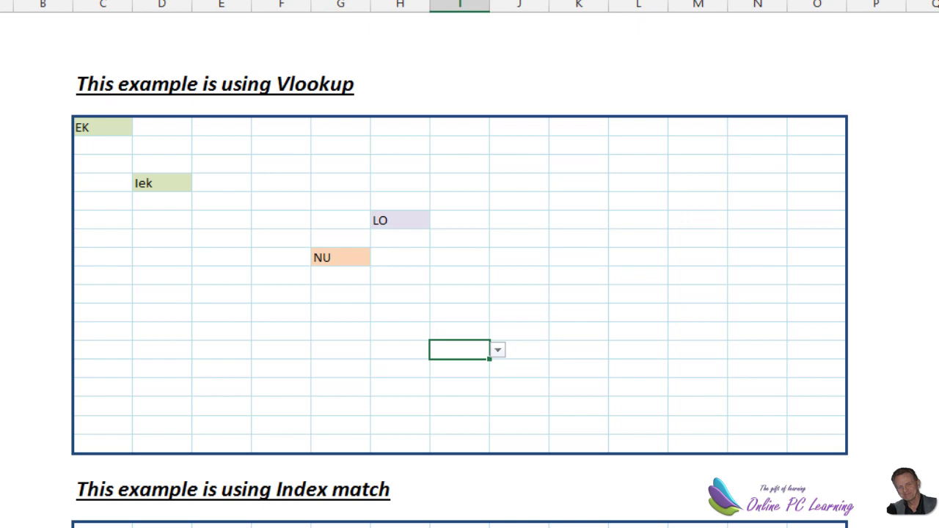
left_click(460, 406)
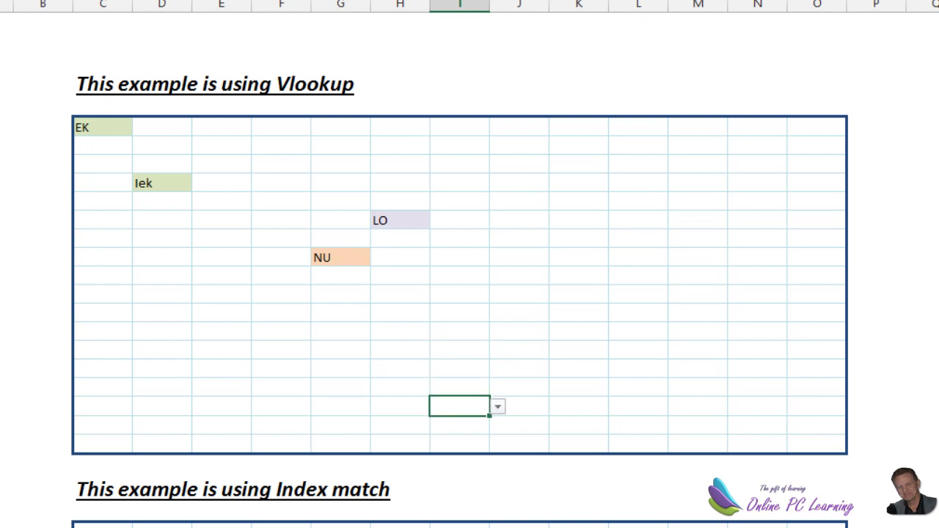
Start a new conditional formatting rule for the Index match grid, C27:O43.
scroll(459, 270, "down", 3)
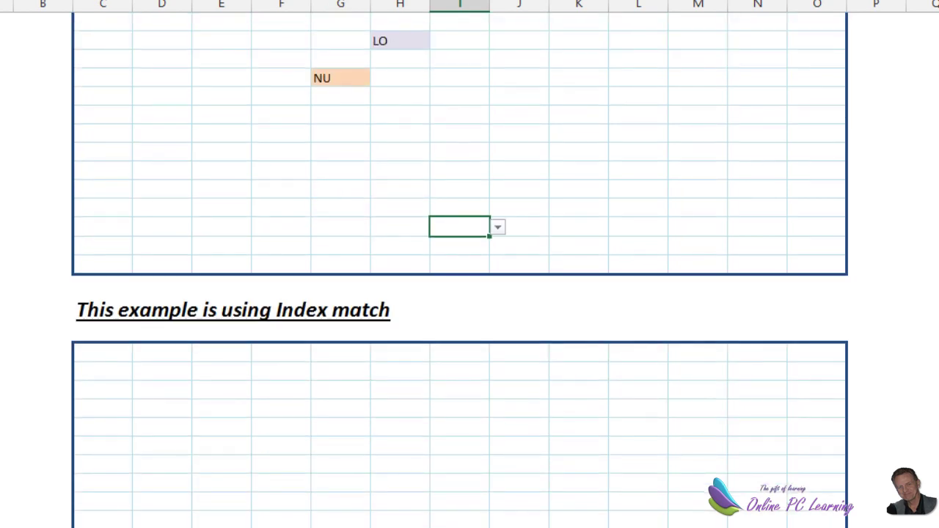
left_click_drag(102, 352, 816, 527)
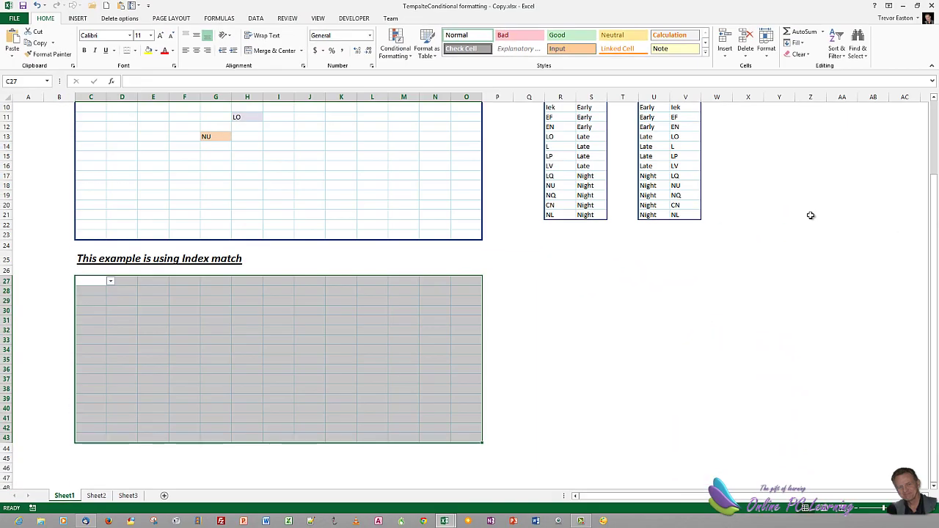
scroll(811, 215, "up", 3)
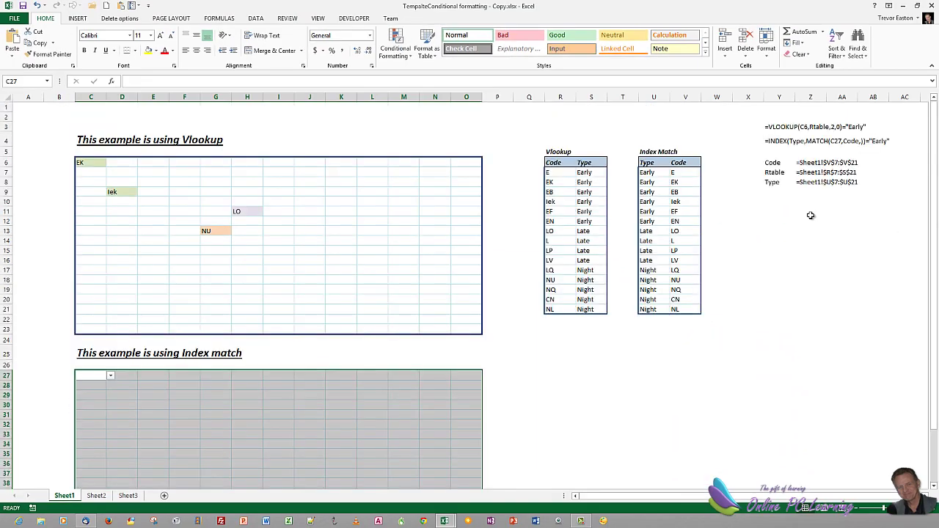
scroll(811, 215, "down", 5)
key("Caps_Lock")
scroll(811, 218, "up", 1)
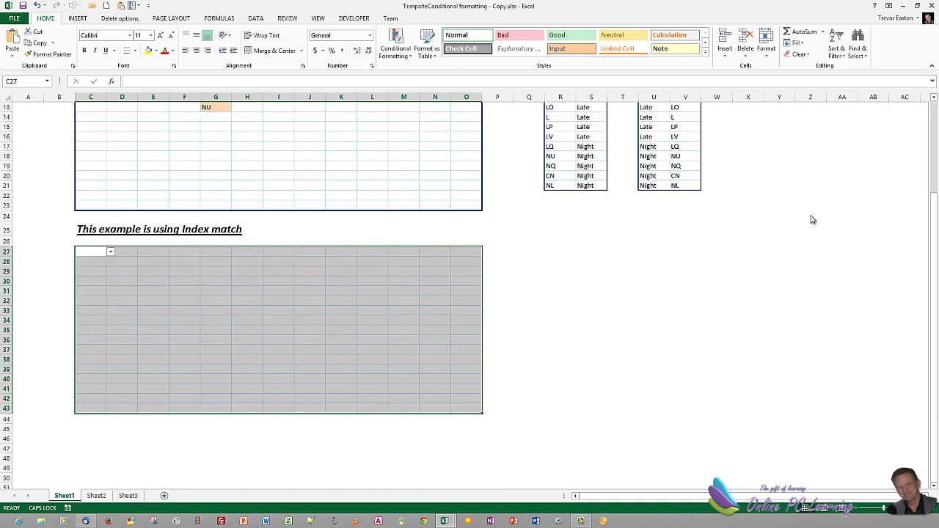
key("alt+h")
key("l")
key("Down")
key("Down")
key("Down")
key("Down")
key("Down")
key("Down")
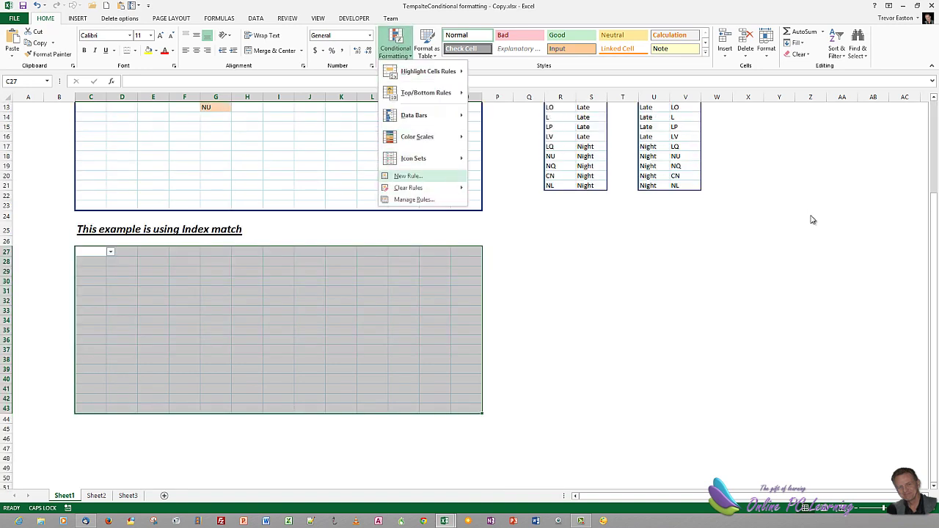
key("Return")
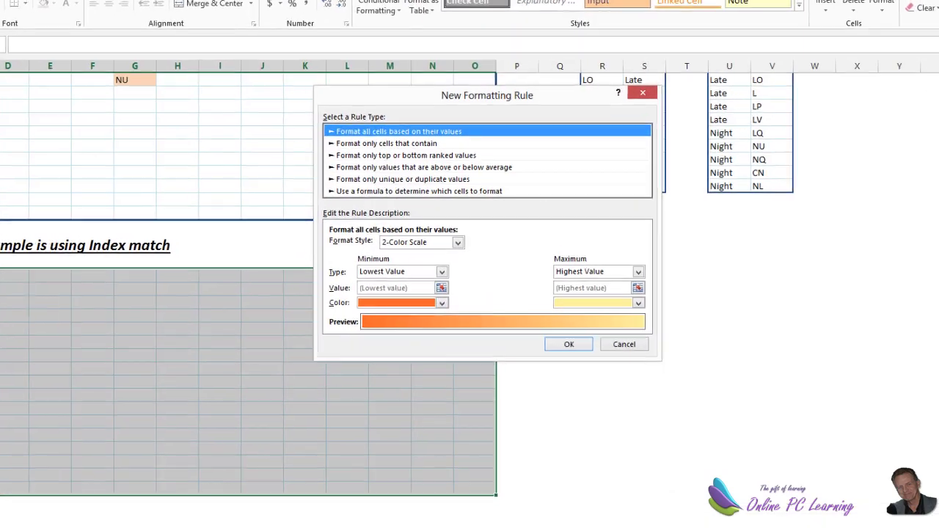
Base the new rule on a formula and enter =INDEX(Type,MATCH(C27,Code,))="Early" as its condition.
key("Down")
key("Down")
key("Down")
key("Down")
key("Down")
key("Tab")
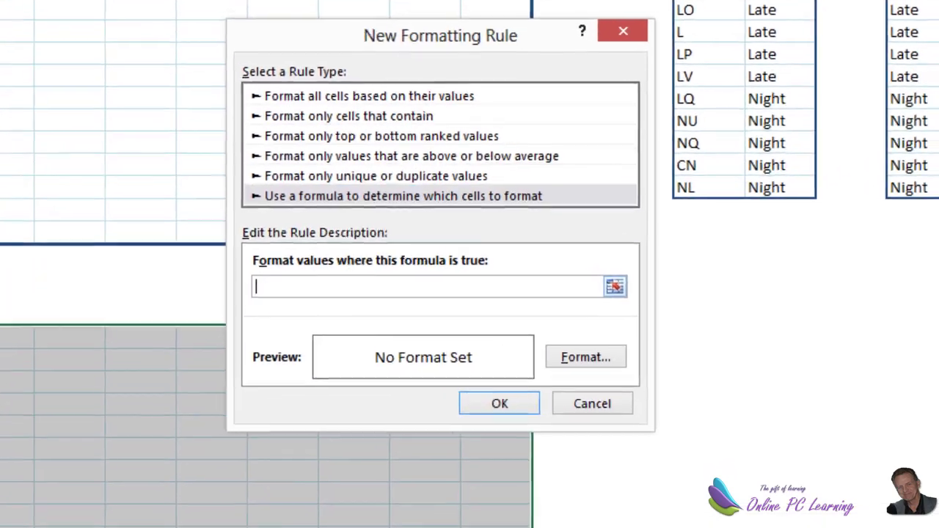
right_click(342, 277)
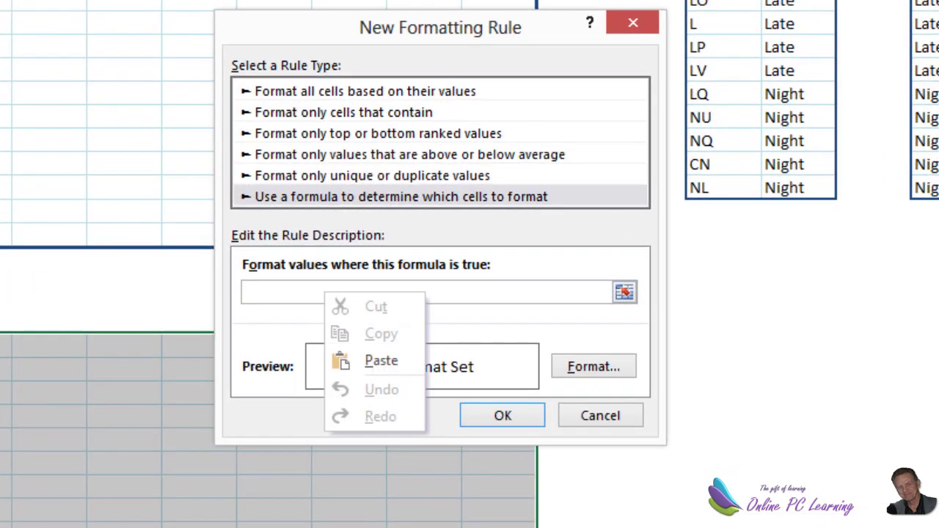
key("p")
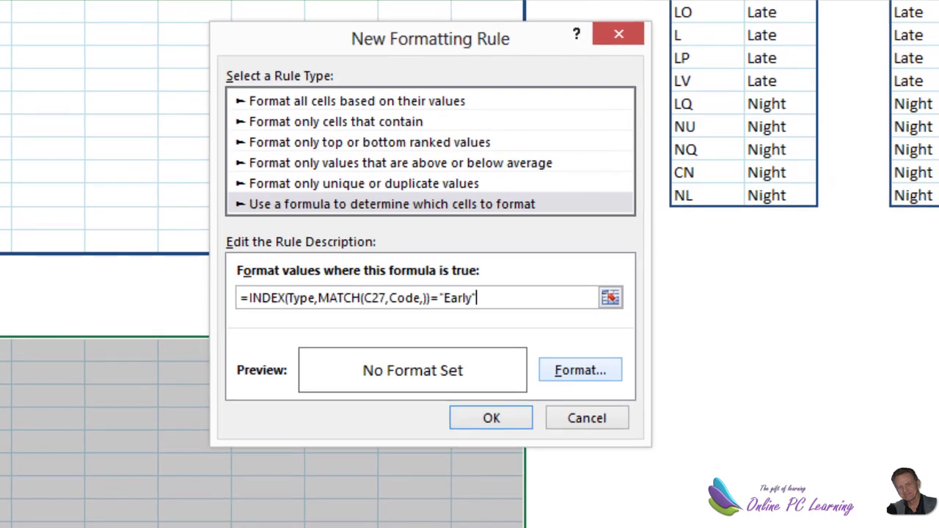
Give the Early rule a very light green background fill and save the rule.
left_click(580, 371)
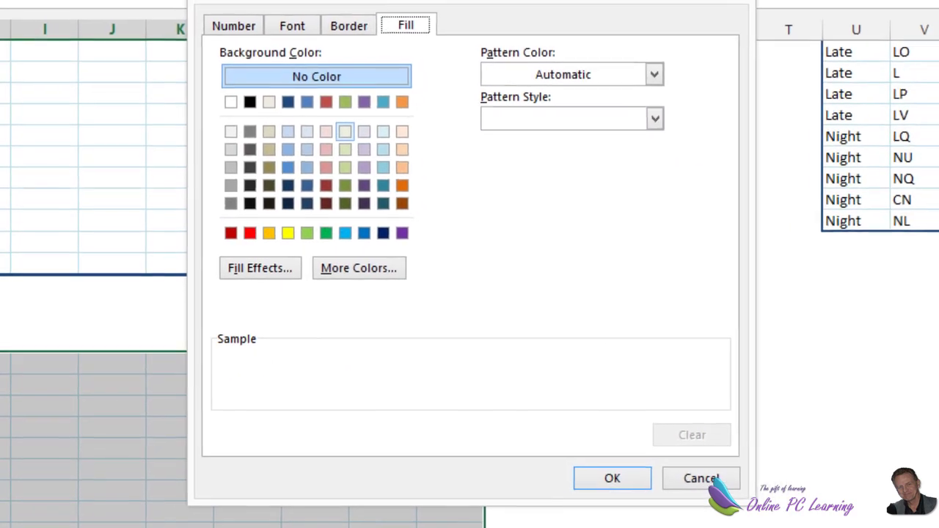
left_click(611, 478)
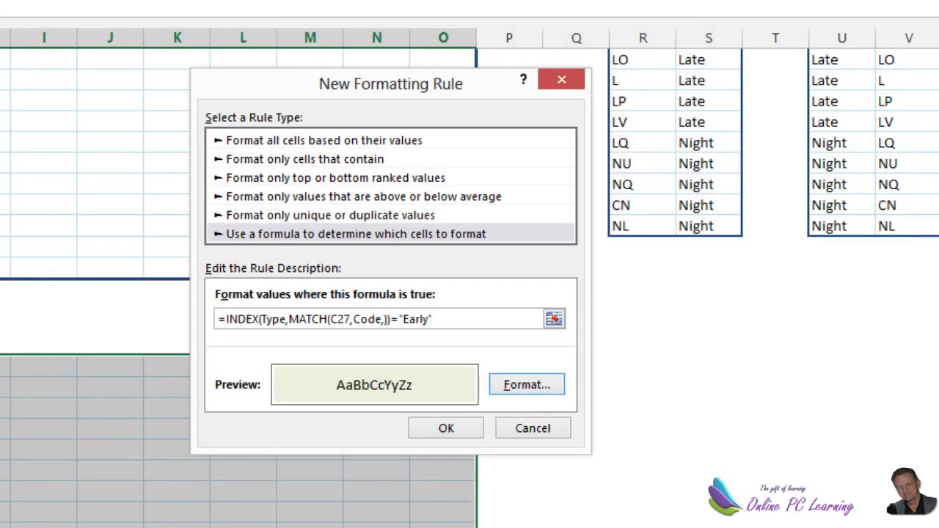
left_click(445, 428)
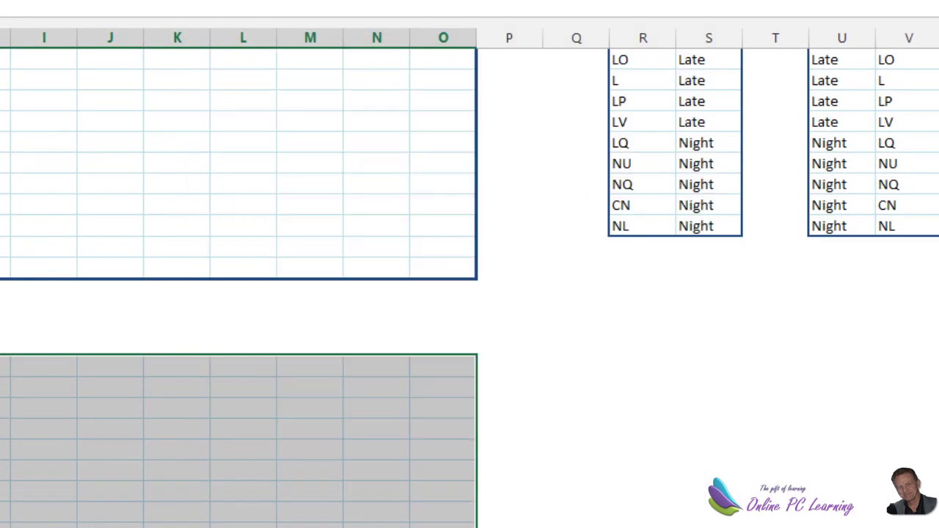
Open the conditional formatting rules manager for the Index match grid and start a second rule based on a formula.
key("alt+h")
key("l")
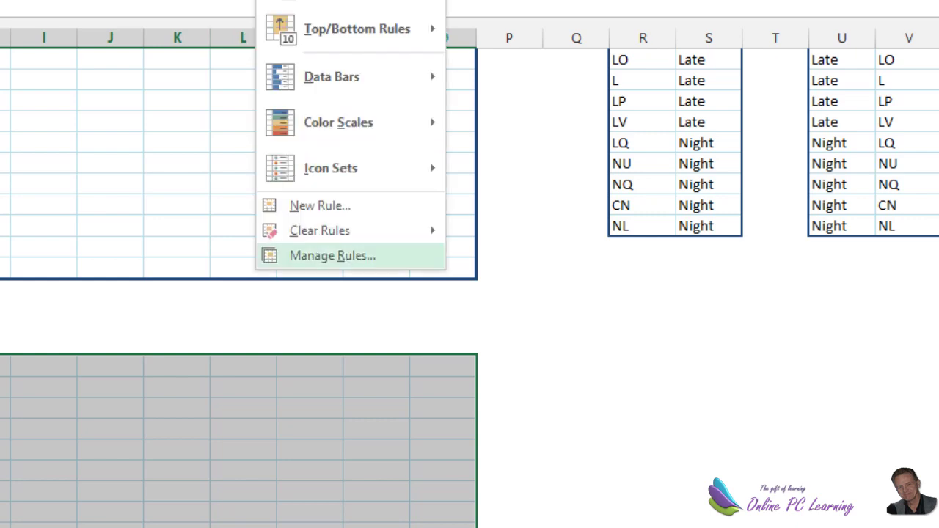
key("Return")
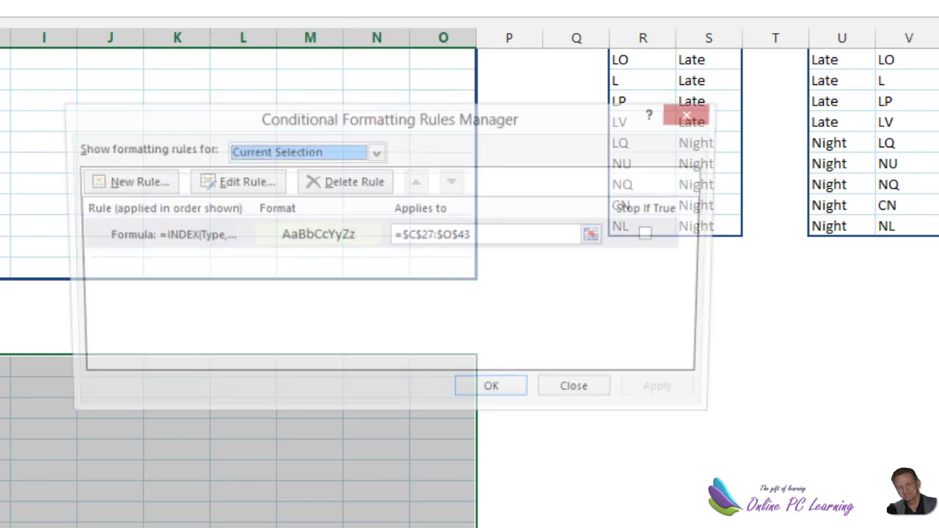
key("alt+n")
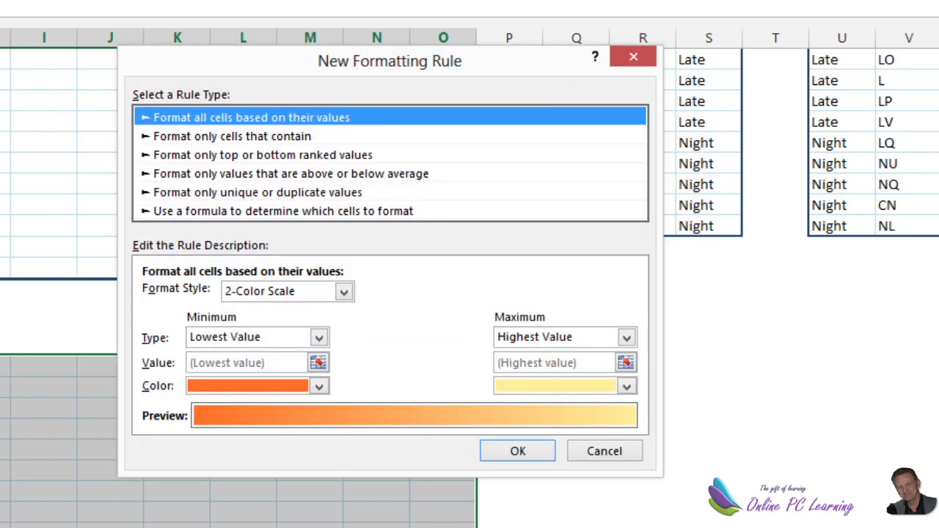
left_click(284, 211)
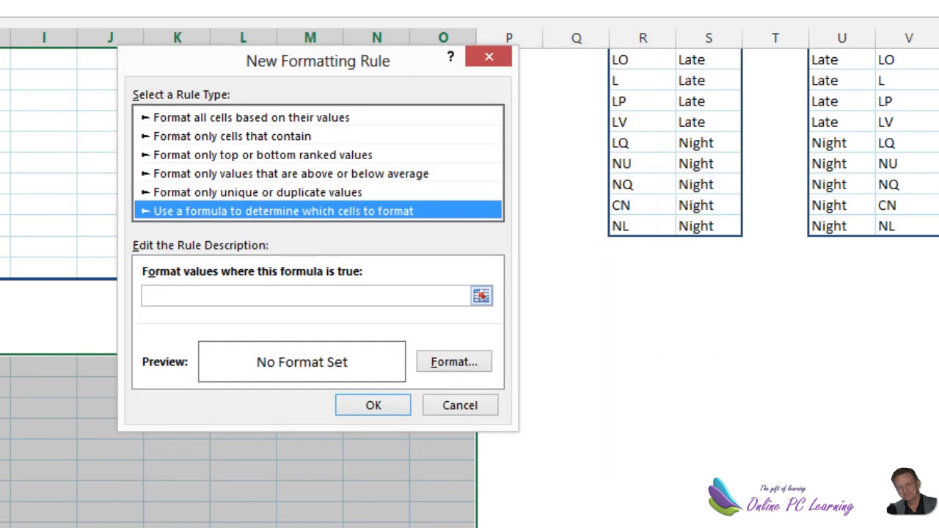
Paste the copied INDEX formula as the condition and change its type so it reads =INDEX(Type,MATCH(C27,Code,))="Late".
left_click(269, 296)
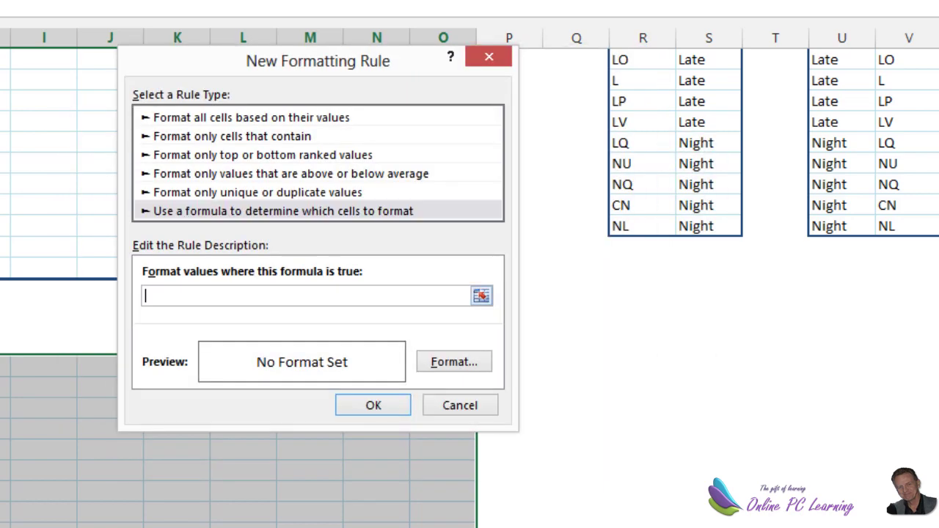
right_click(269, 296)
left_click(319, 356)
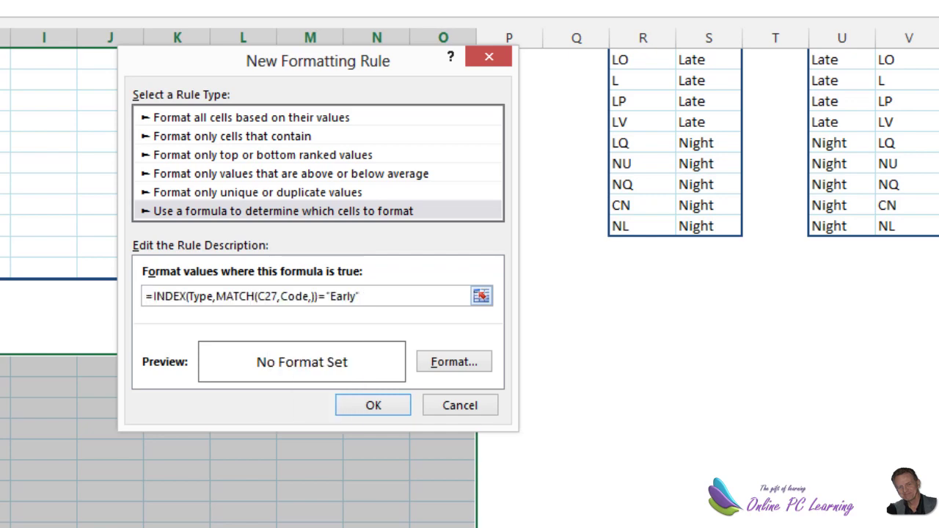
key("BackSpace")
key("BackSpace")
key("BackSpace")
key("BackSpace")
key("BackSpace")
key("BackSpace")
type("Late\"")
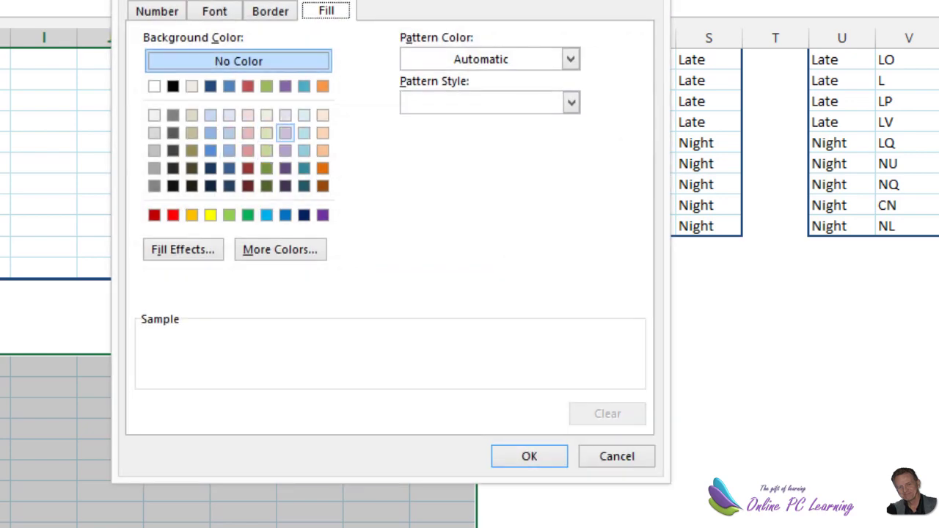
Give the Late rule the lightest purple background fill and save the rule.
left_click(285, 115)
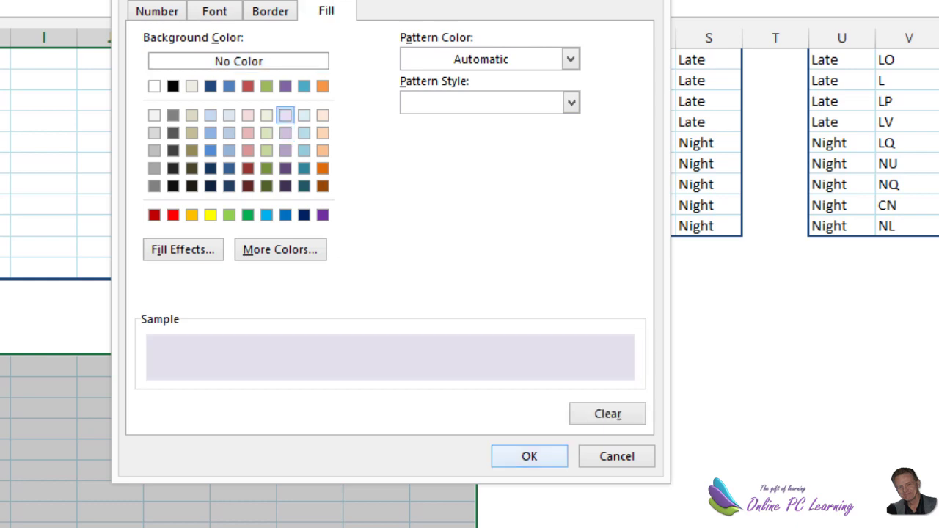
key("Return")
key("Return")
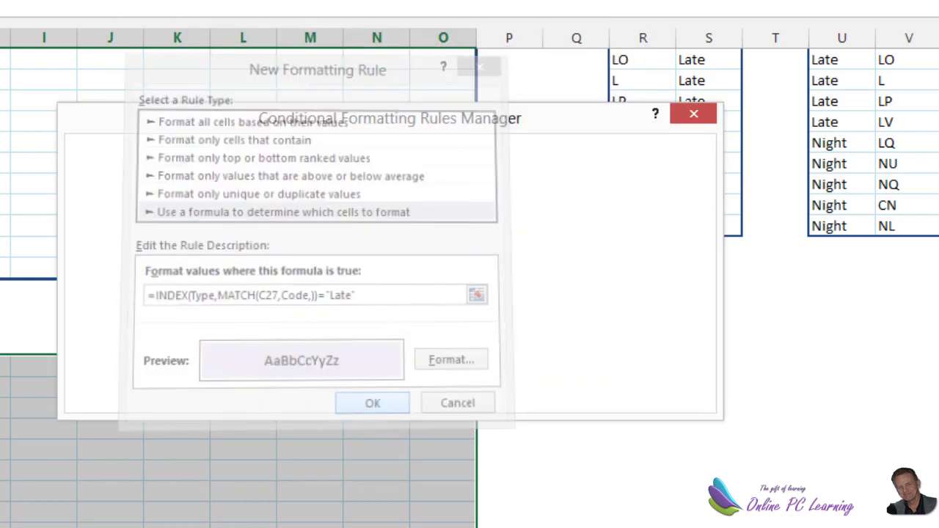
Add a third formula-based rule for the Index match grid with the condition =INDEX(Type,MATCH(C27,Code,))="Night".
key("alt+n")
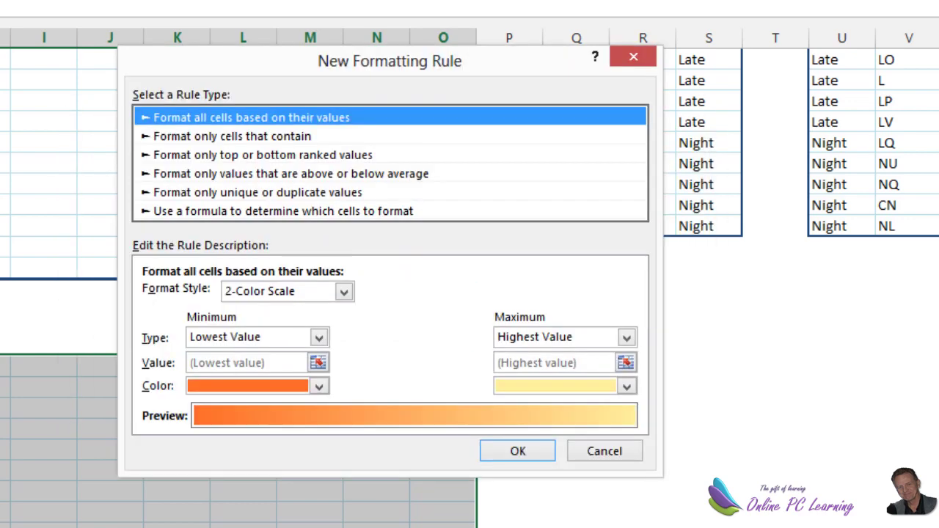
left_click(283, 211)
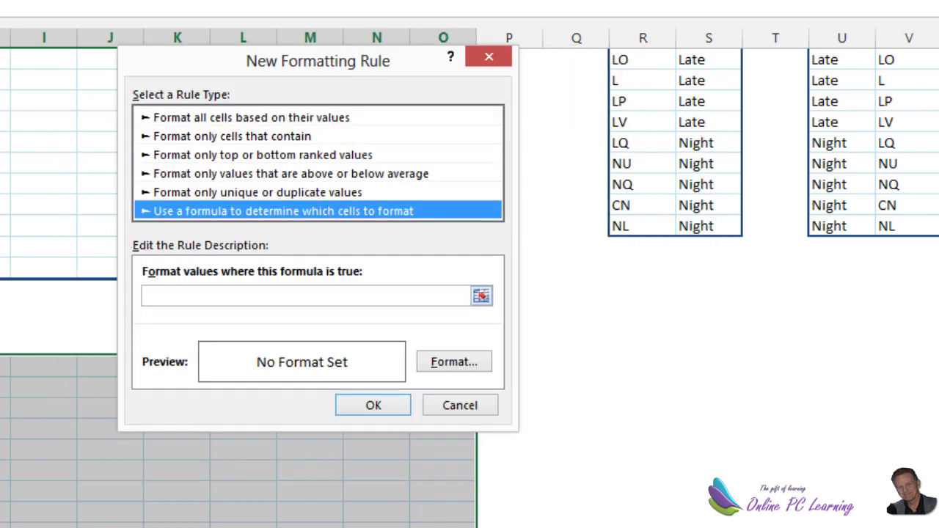
left_click(361, 296)
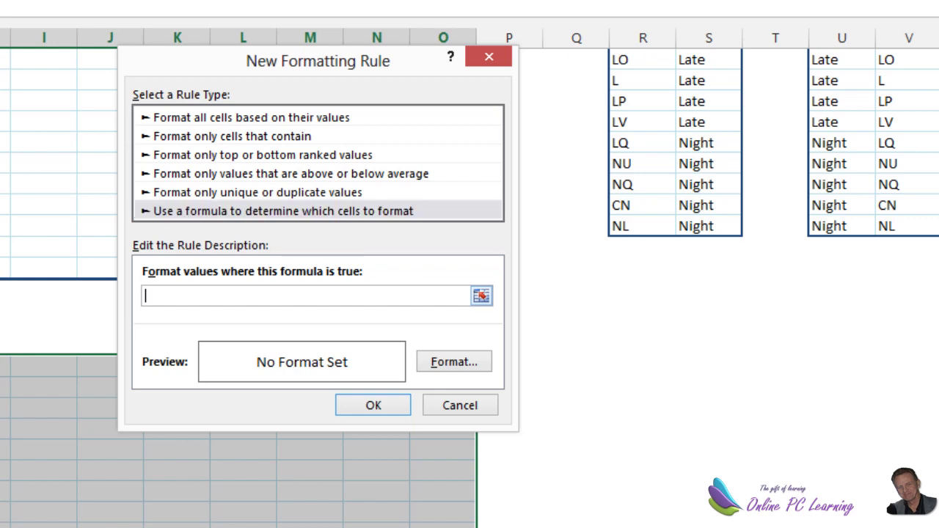
right_click(361, 297)
left_click(409, 359)
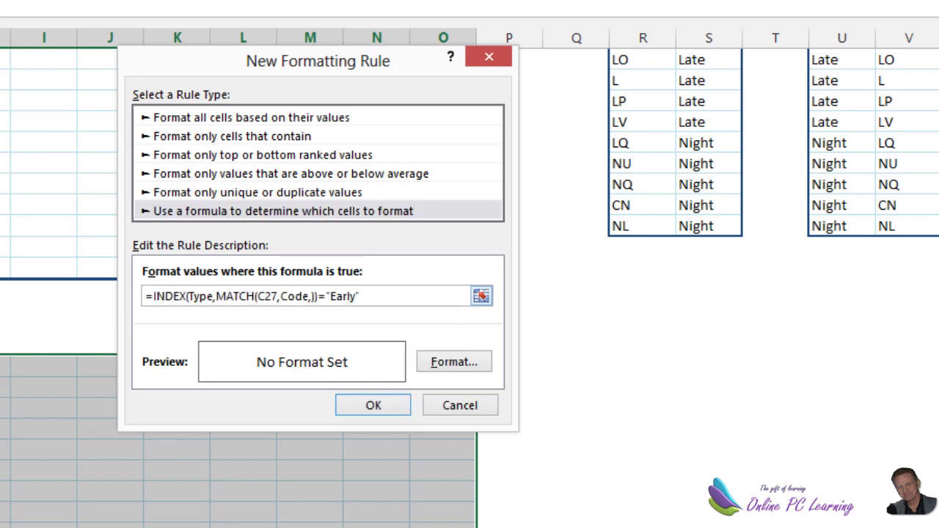
left_click_drag(326, 297, 350, 296)
key("BackSpace")
type("Night")
Give the Night rule a light orange background fill, save it and apply all the rules to the grid.
left_click(453, 361)
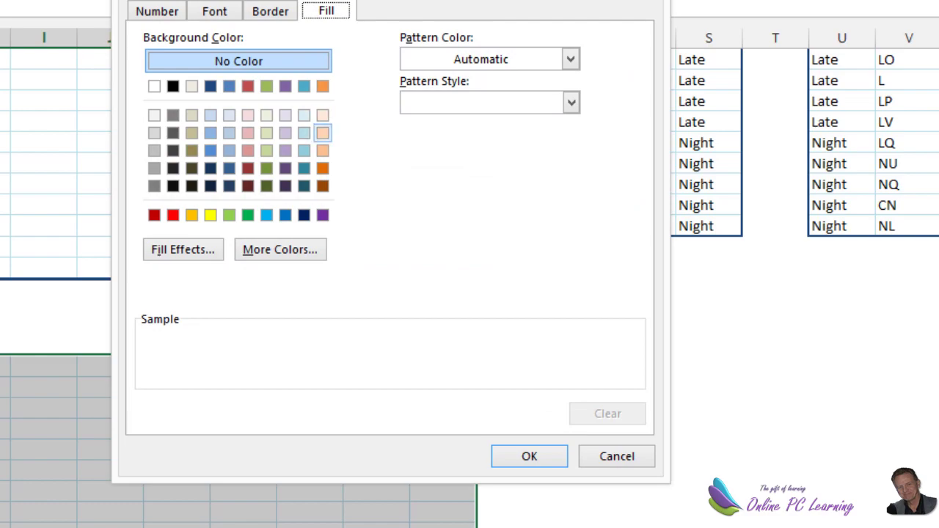
left_click(323, 133)
left_click(529, 456)
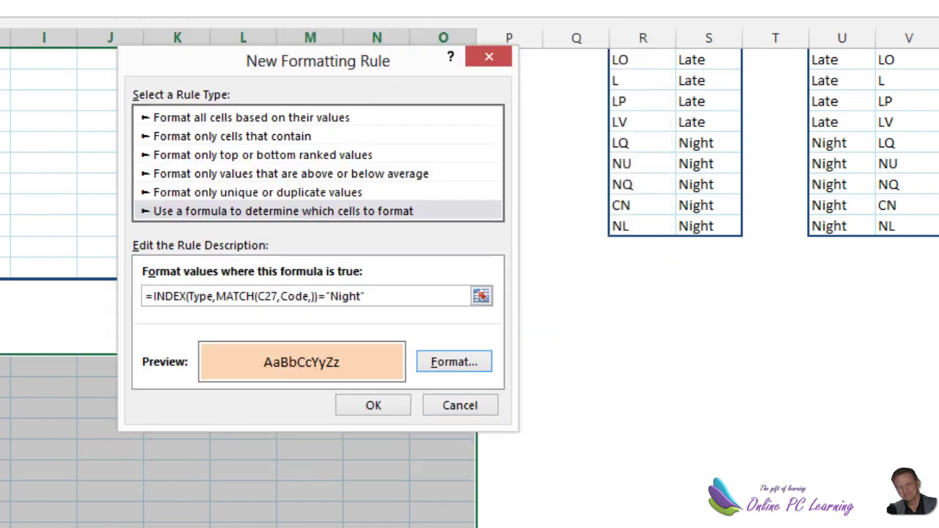
key("Return")
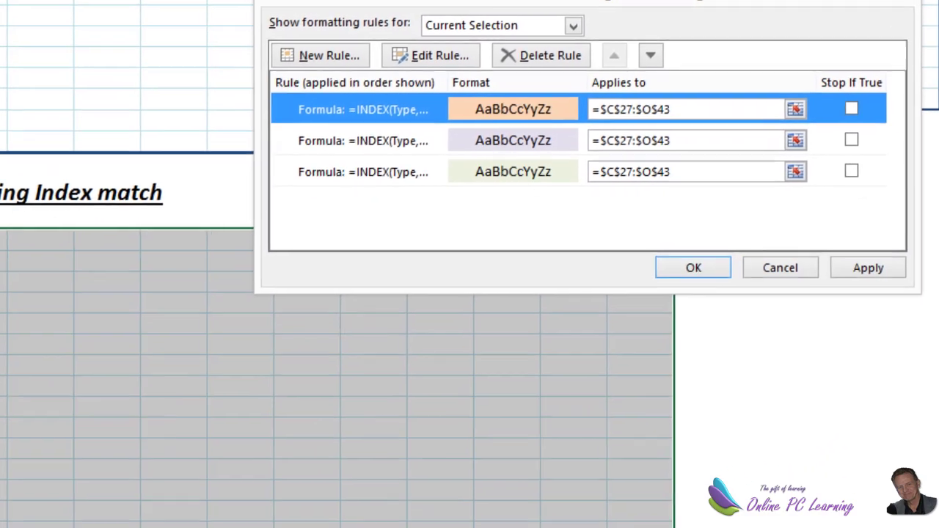
key("Return")
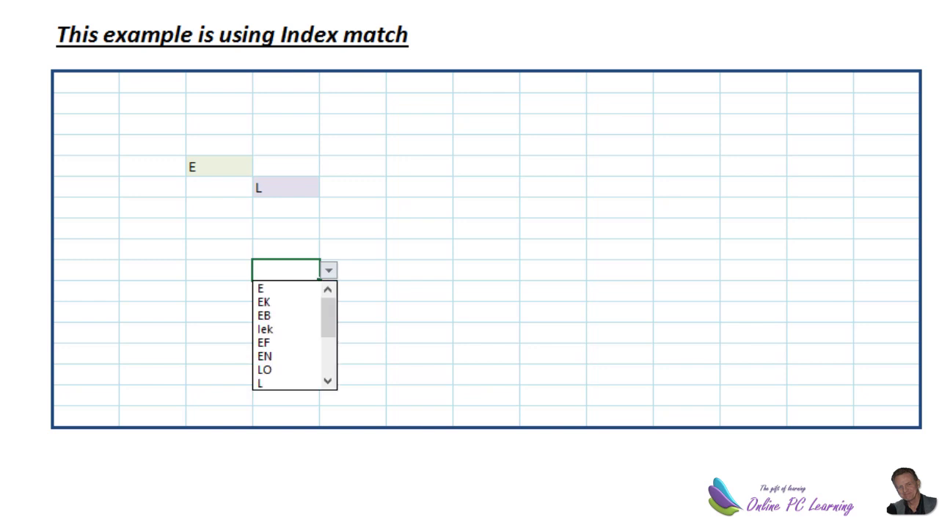
Choose the code NL from the list in cell F36 of the Index match grid to test the Night rule.
scroll(290, 335, "down", 3)
left_click(287, 383)
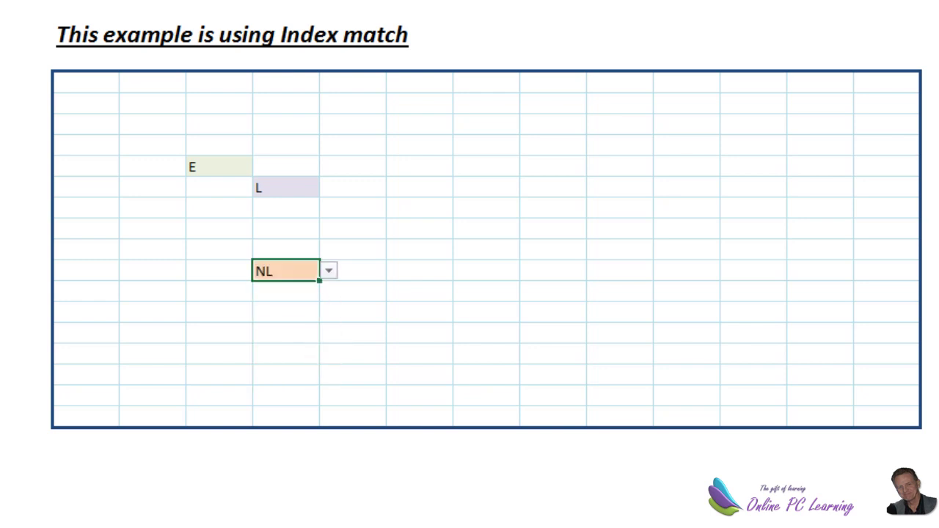
left_click(419, 312)
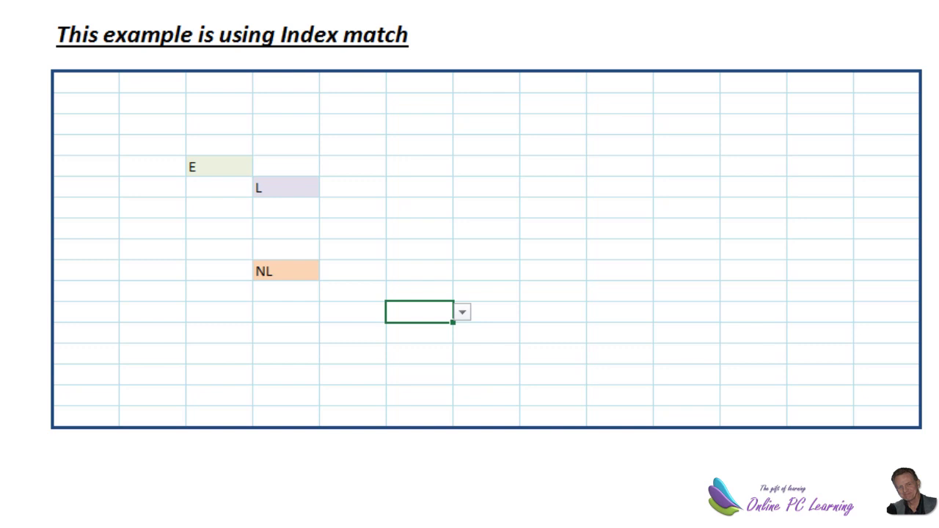
scroll(469, 264, "up", 4)
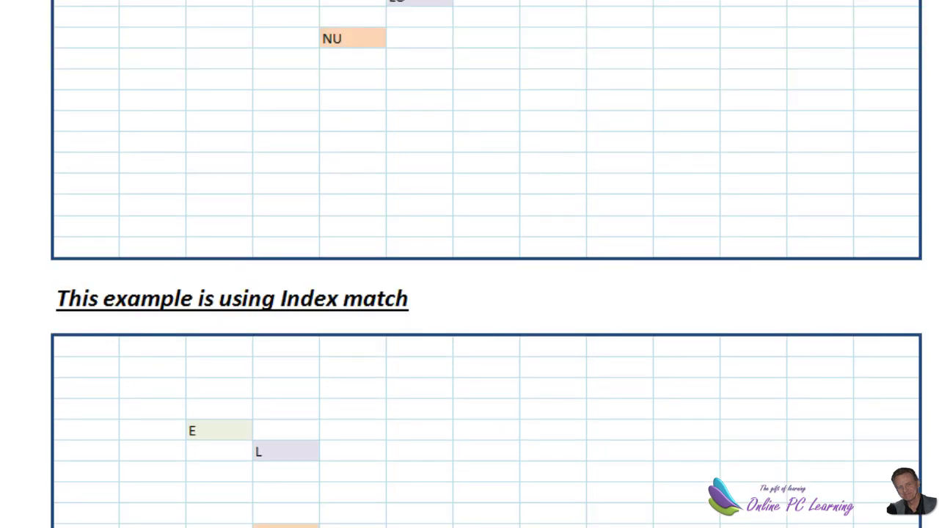